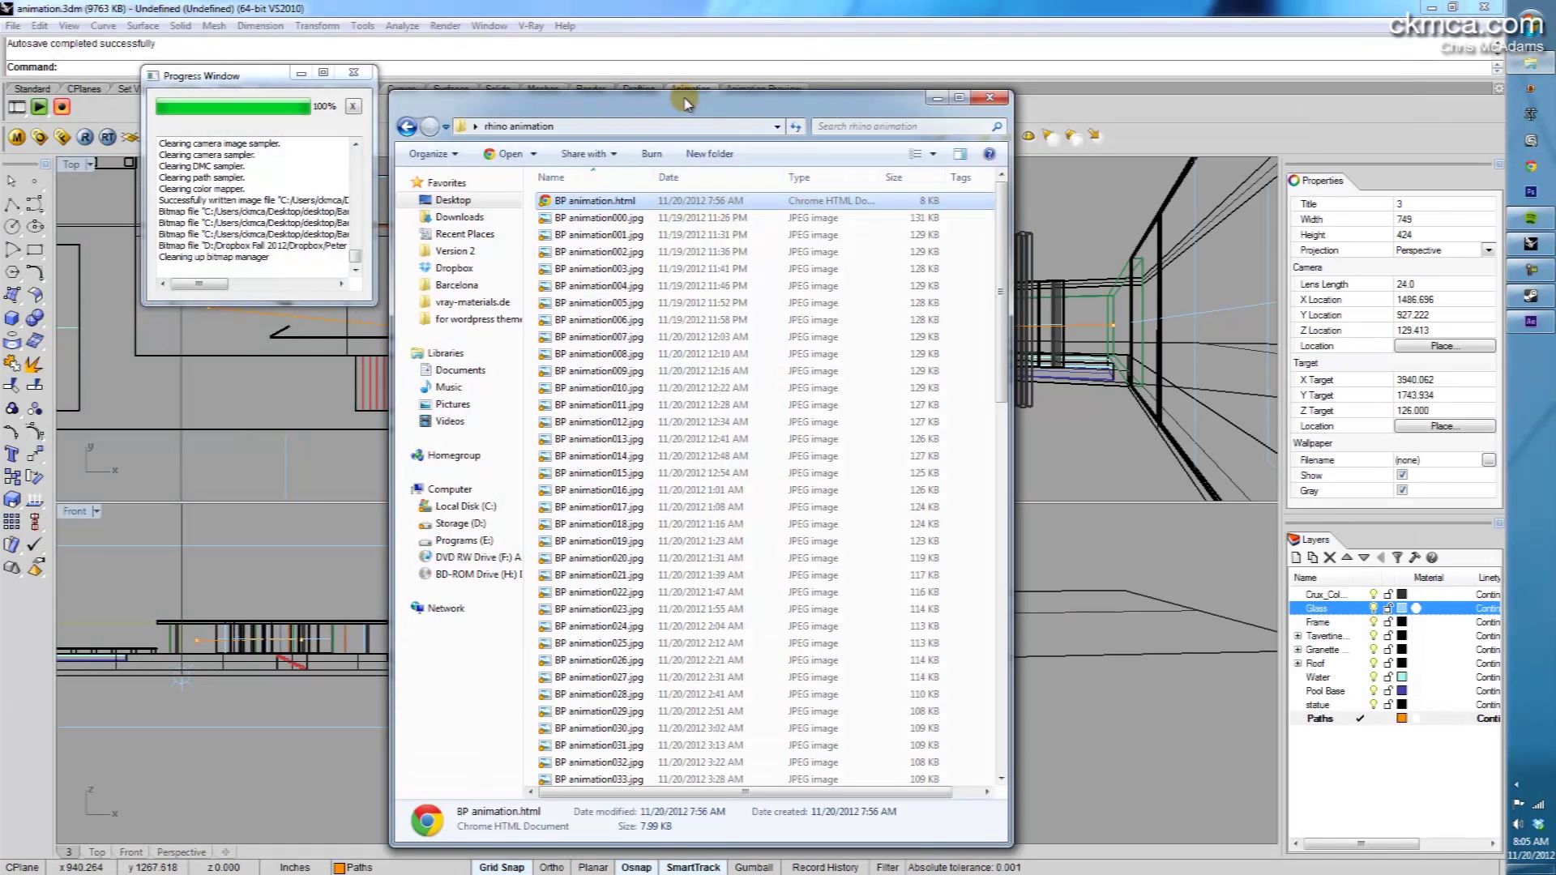
# Look through the rendered BP animation frames in the rhino animation folder and switch to After Effects.
pyautogui.click(649, 217)
pyautogui.scroll(-12, 677, 721)
pyautogui.scroll(13, 678, 724)
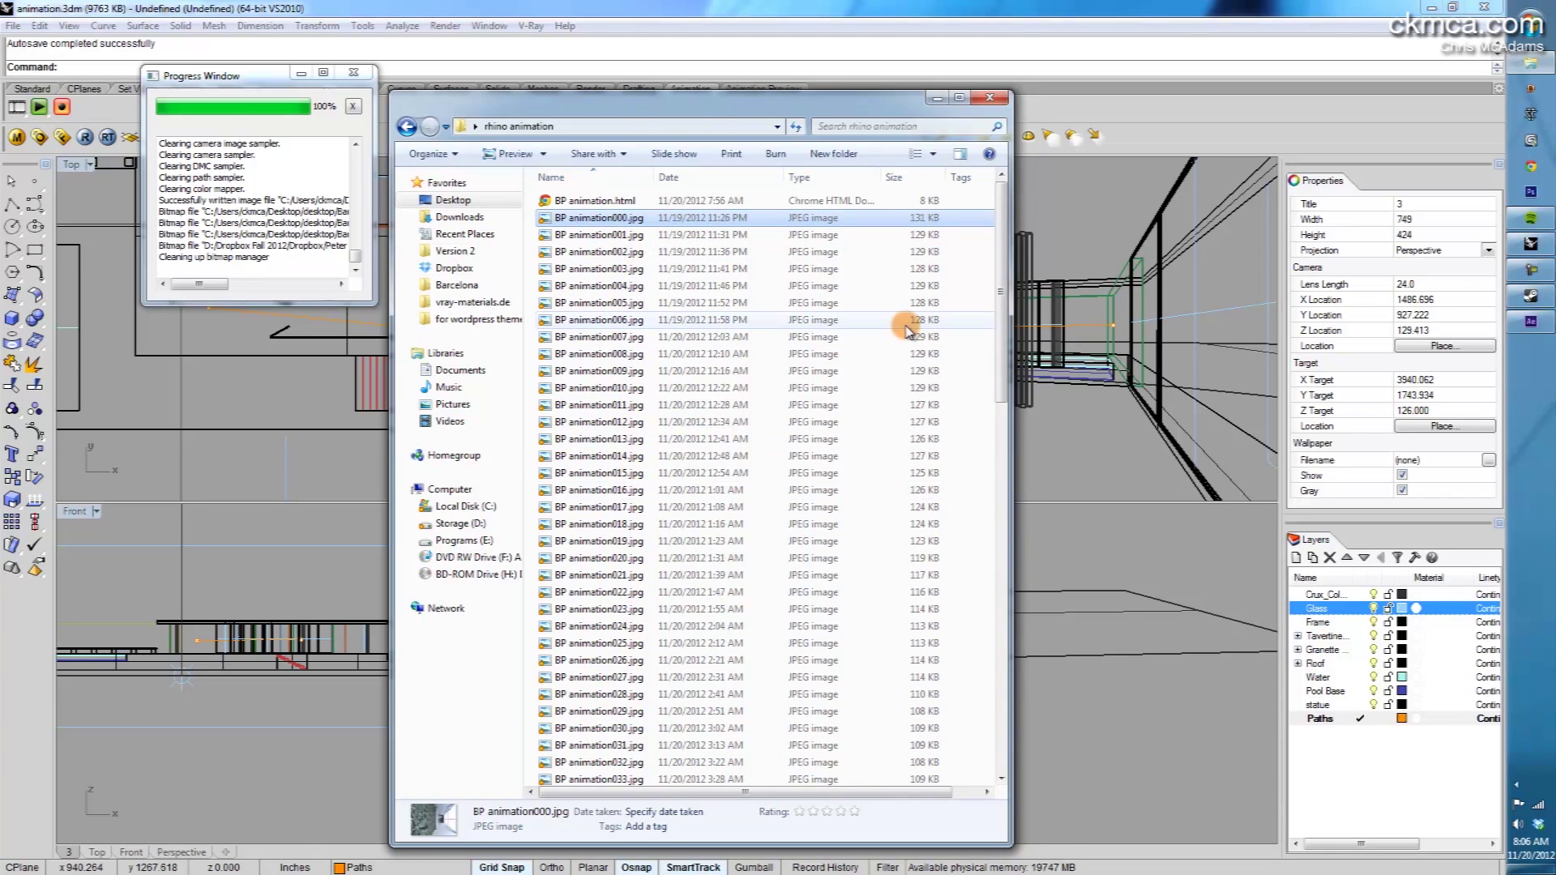
pyautogui.click(1533, 332)
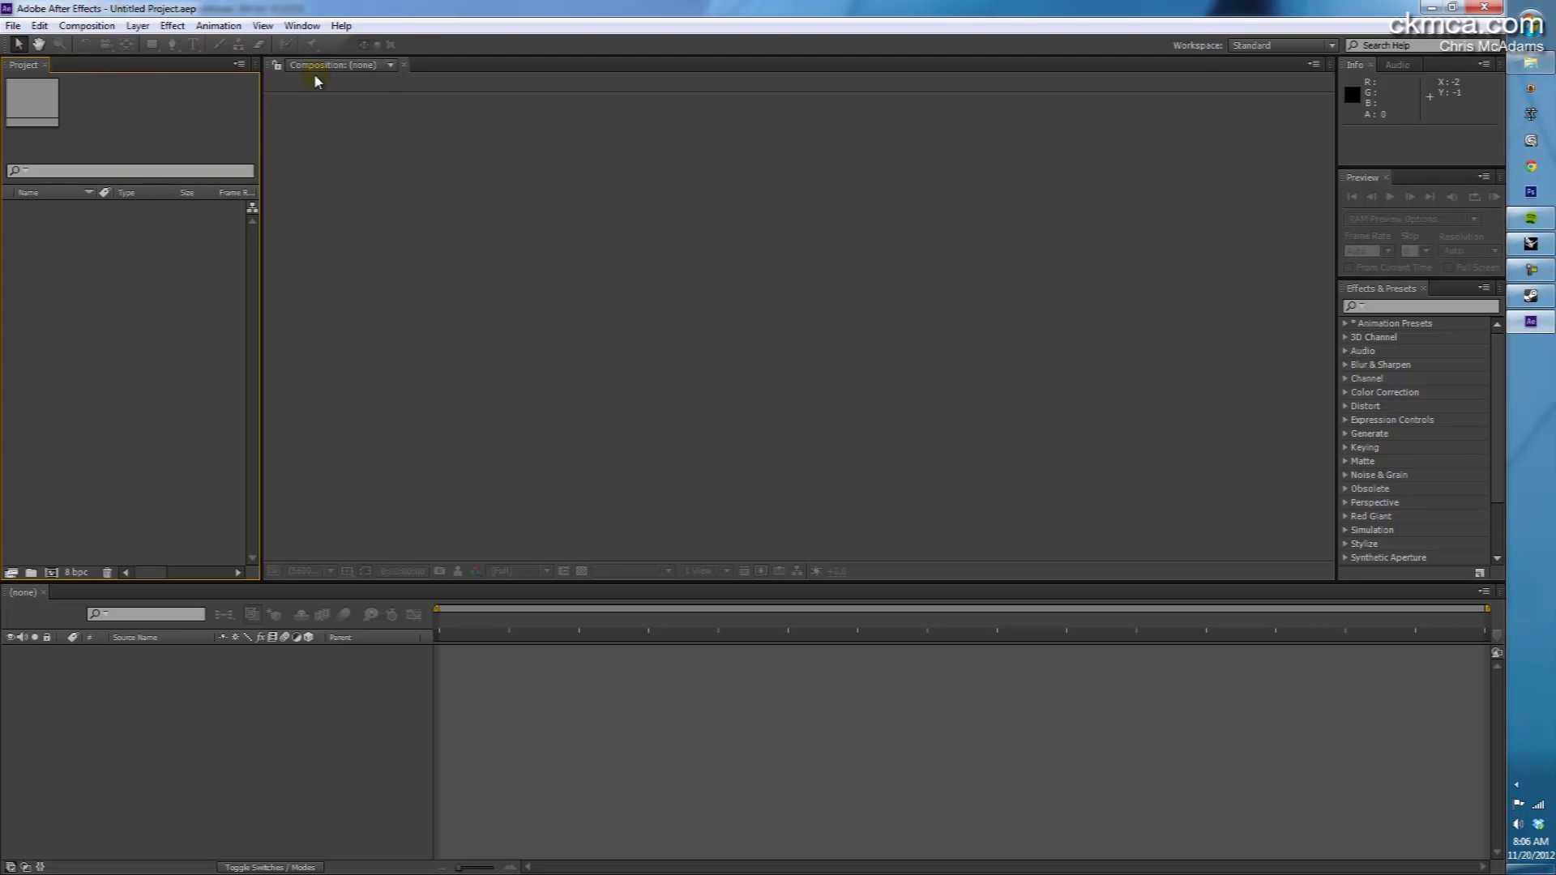
pyautogui.click(588, 254)
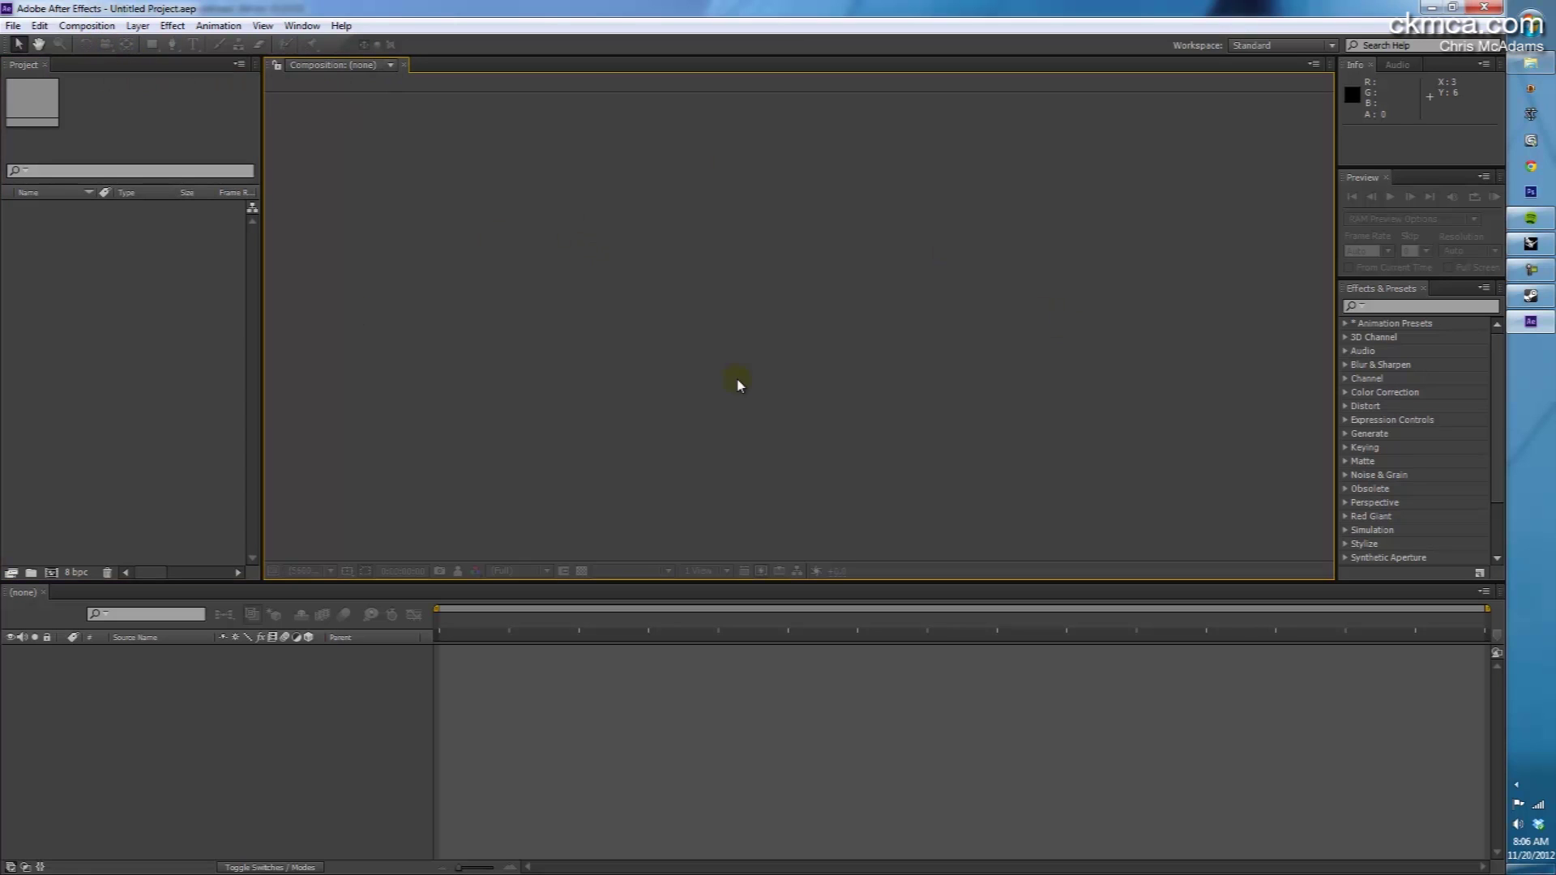
# Start a new composition using the HDV/HDTV 720 29.97 preset.
pyautogui.click(99, 26)
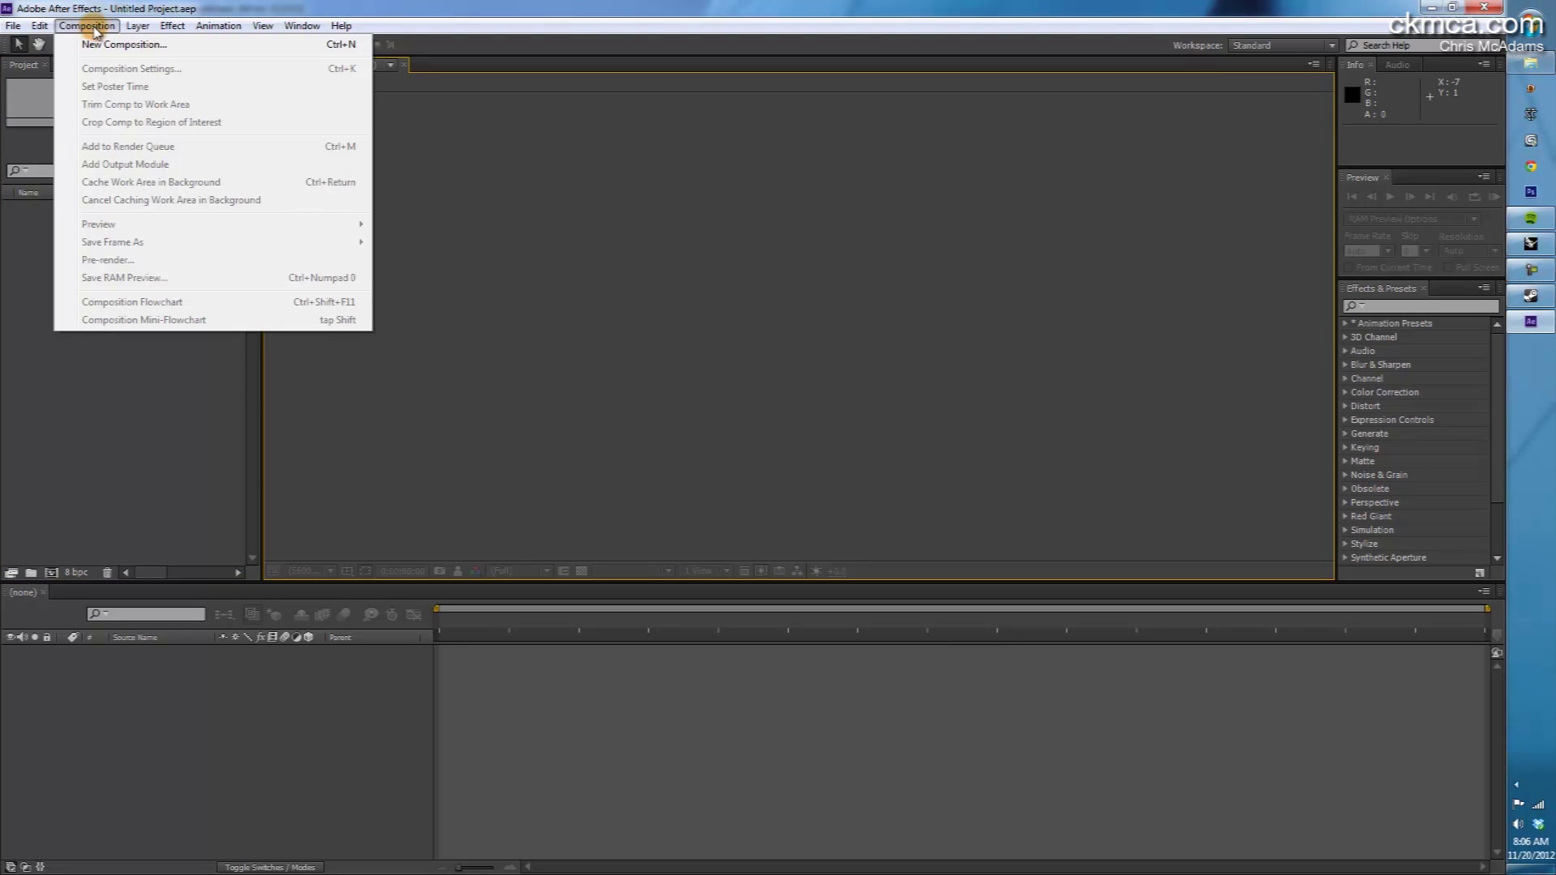
pyautogui.click(97, 45)
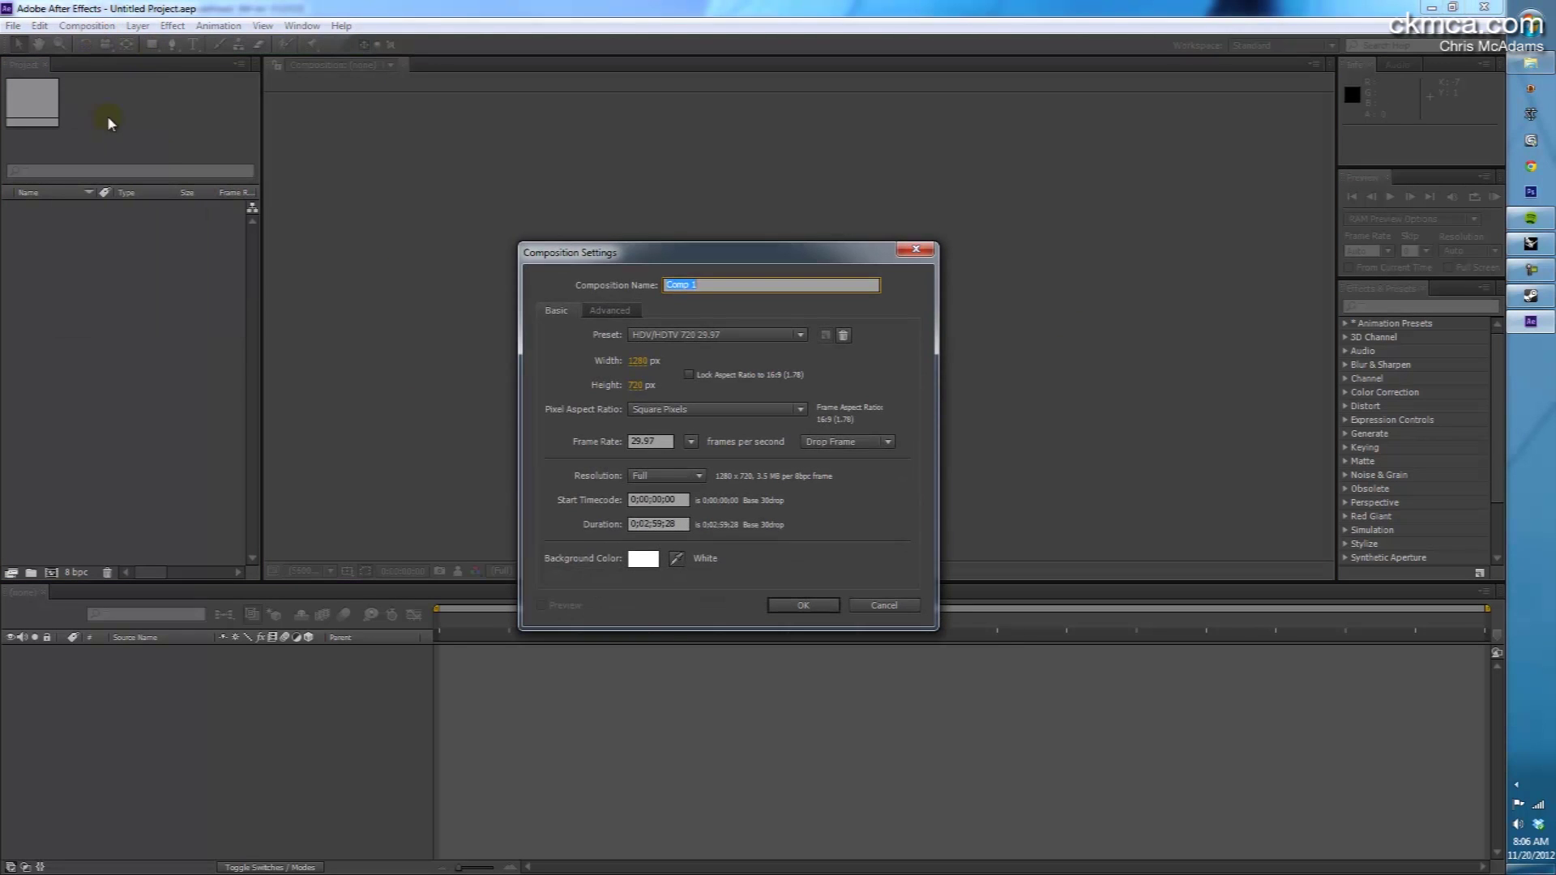
pyautogui.click(713, 335)
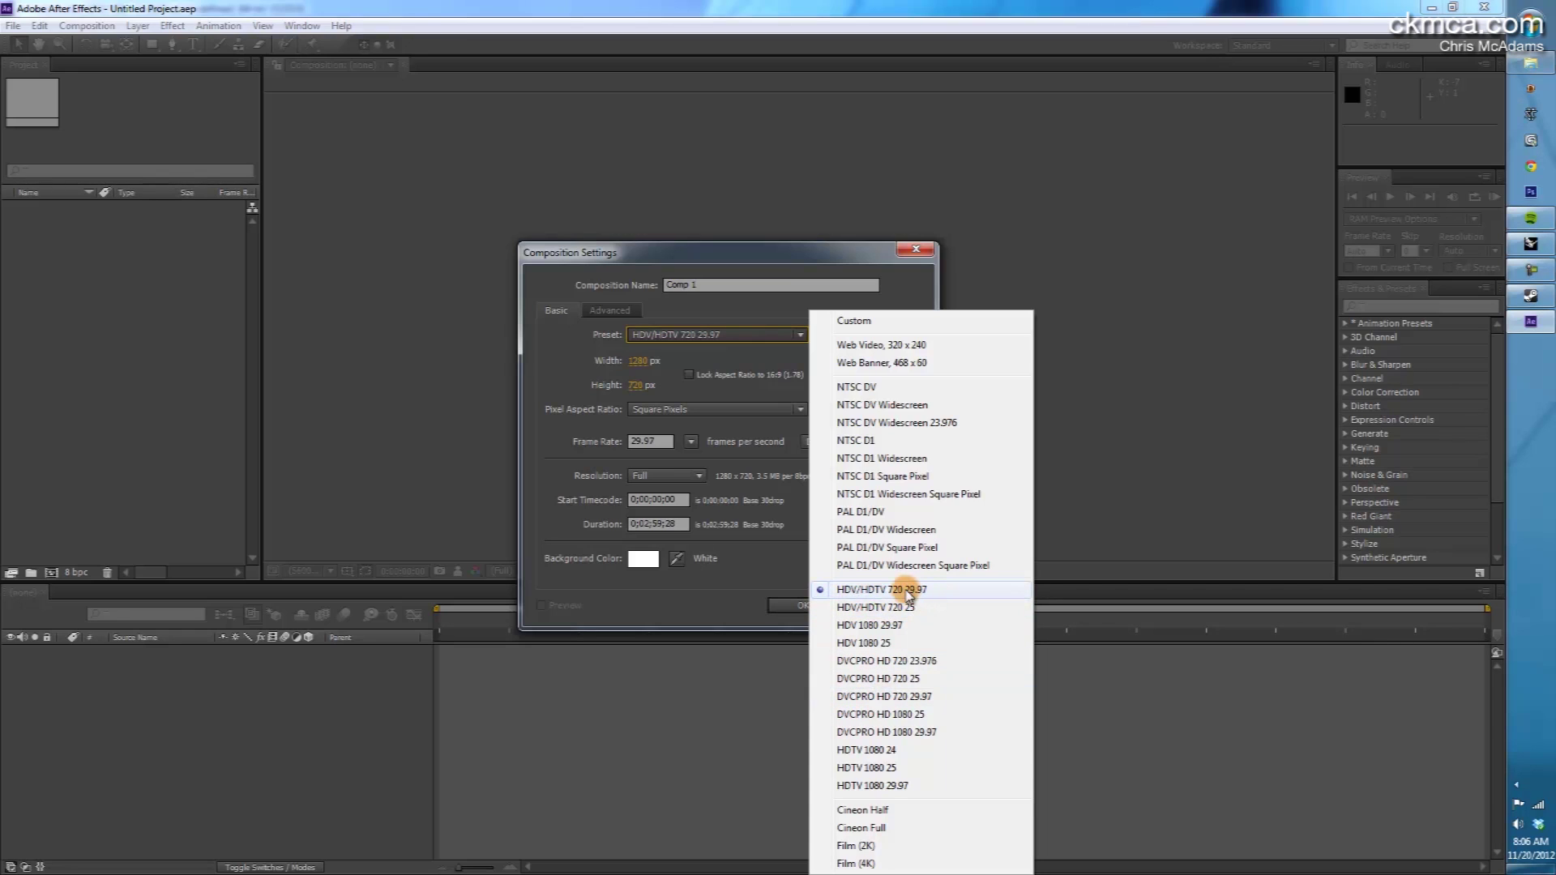
pyautogui.click(898, 594)
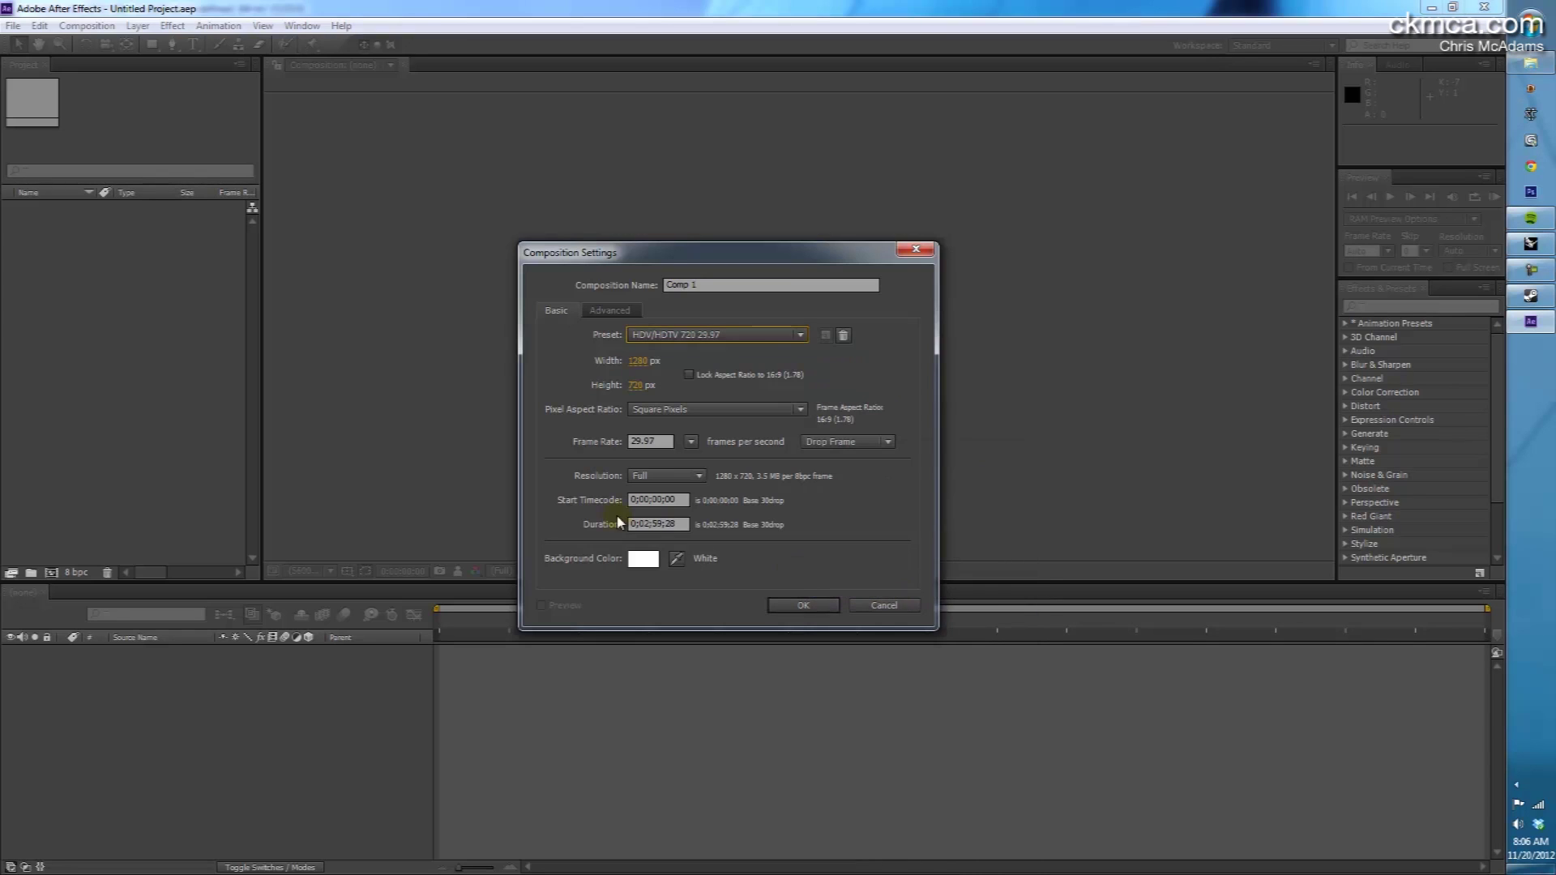
# Set the composition's duration to 0;00;03;00 and create it.
pyautogui.click(687, 499)
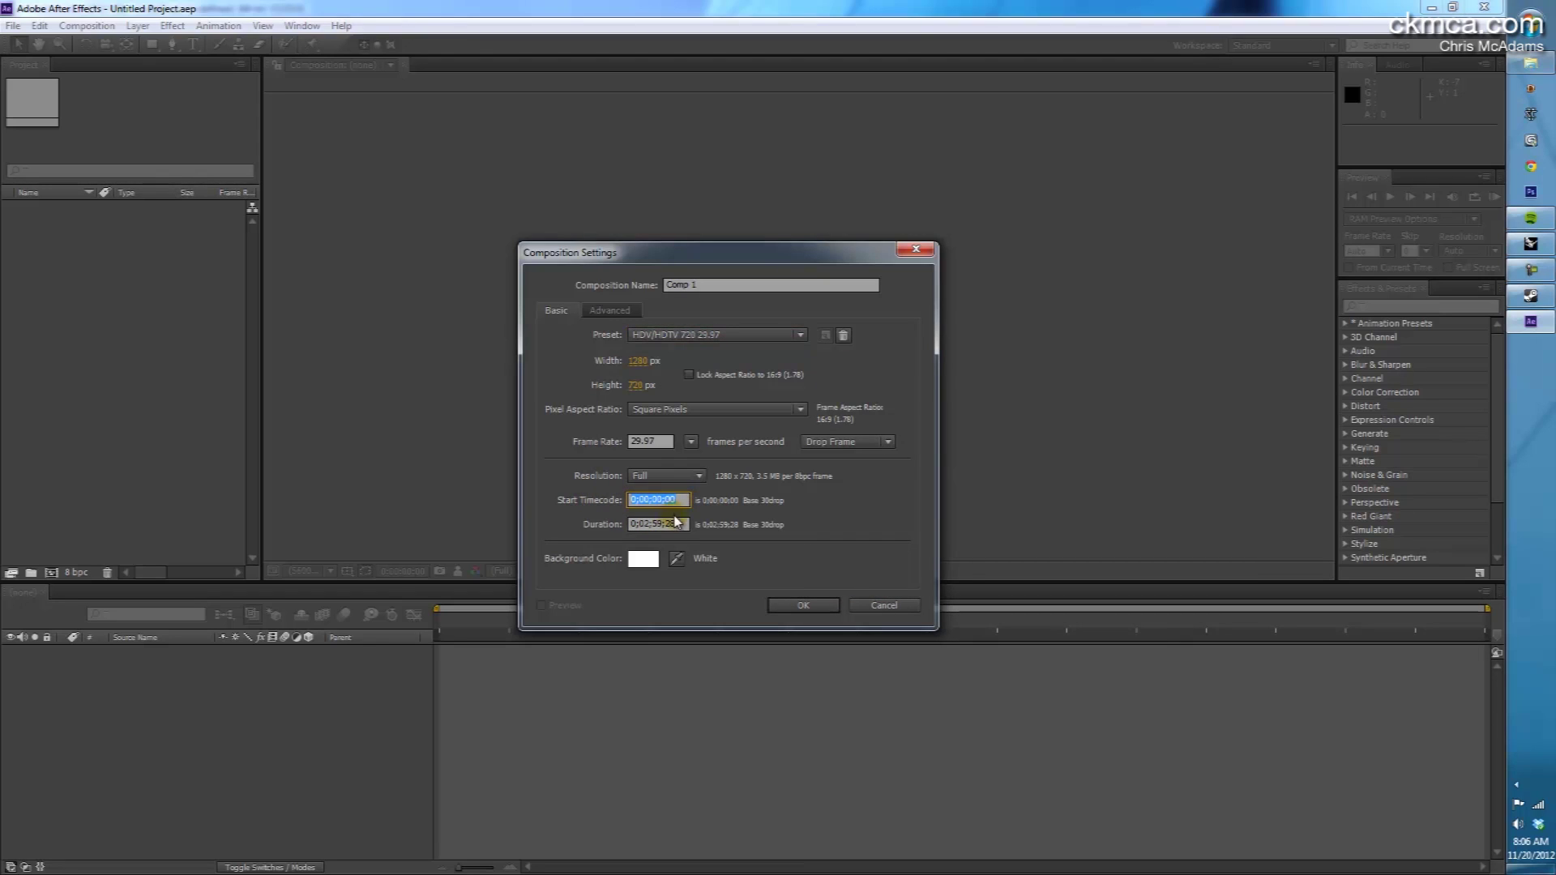
pyautogui.press('Tab')
pyautogui.click(653, 526)
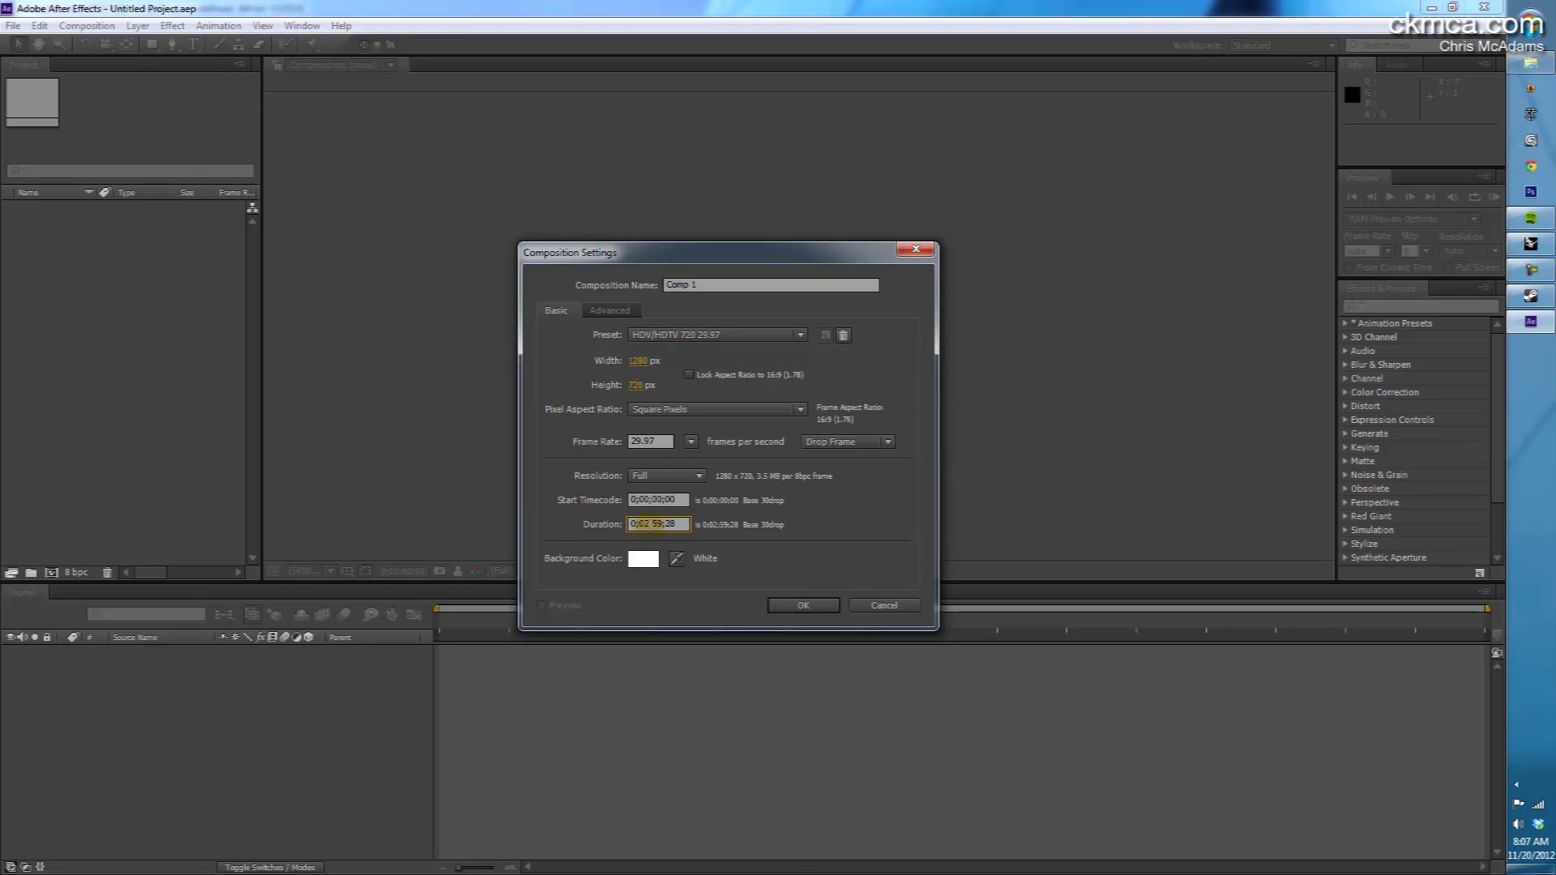
pyautogui.moveTo(651, 524); pyautogui.dragTo(644, 524)
pyautogui.click(681, 523)
pyautogui.click(817, 606)
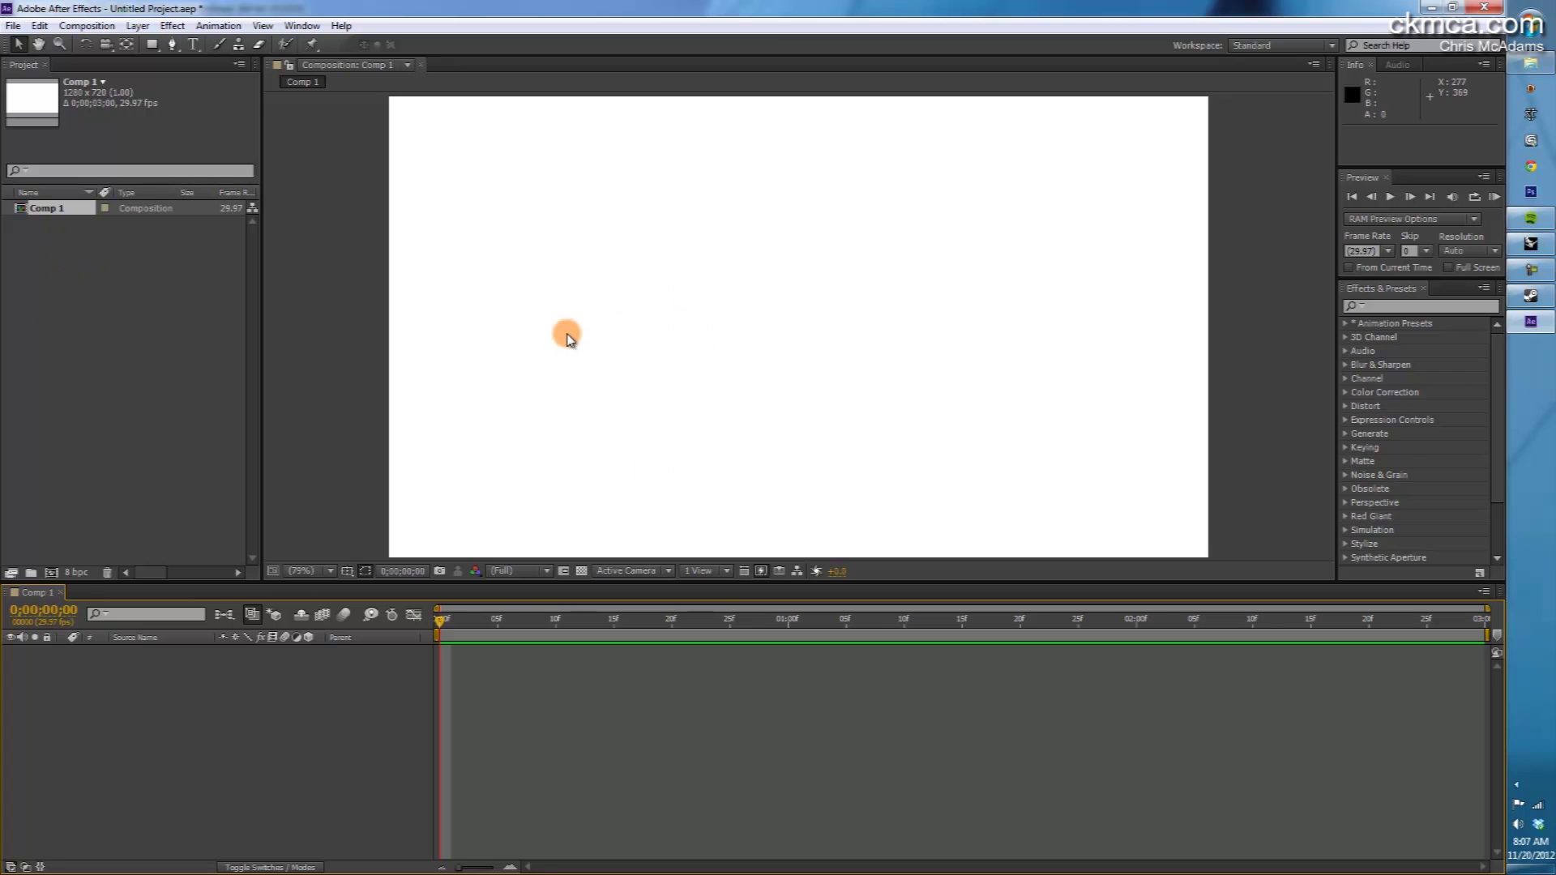
# Start a multiple-file import and open the rhino animation folder on the Desktop.
pyautogui.rightClick(60, 262)
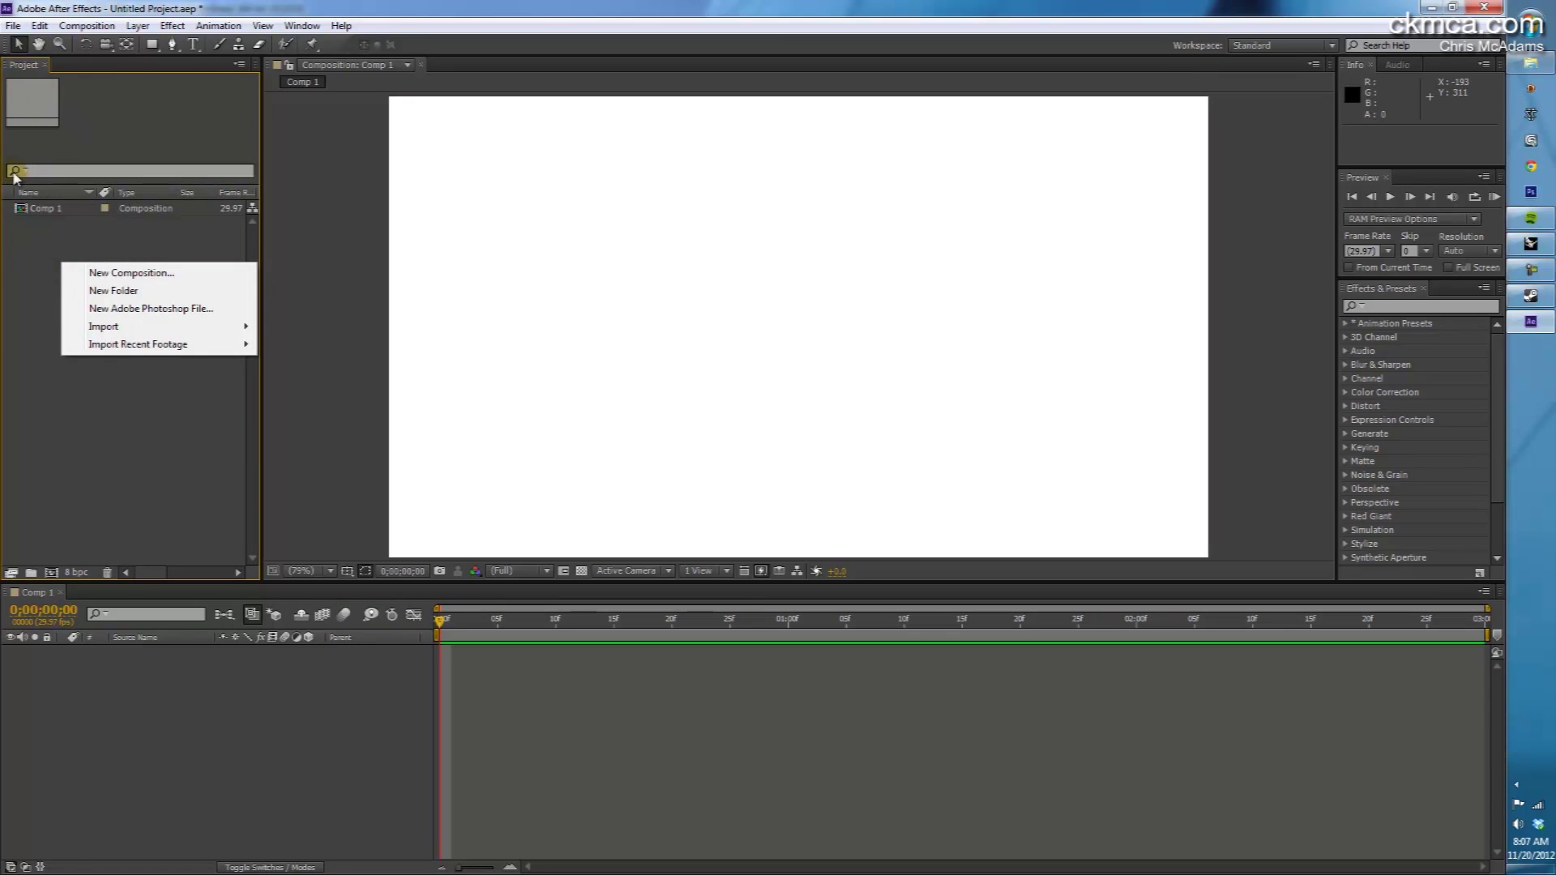
pyautogui.moveTo(110, 327)
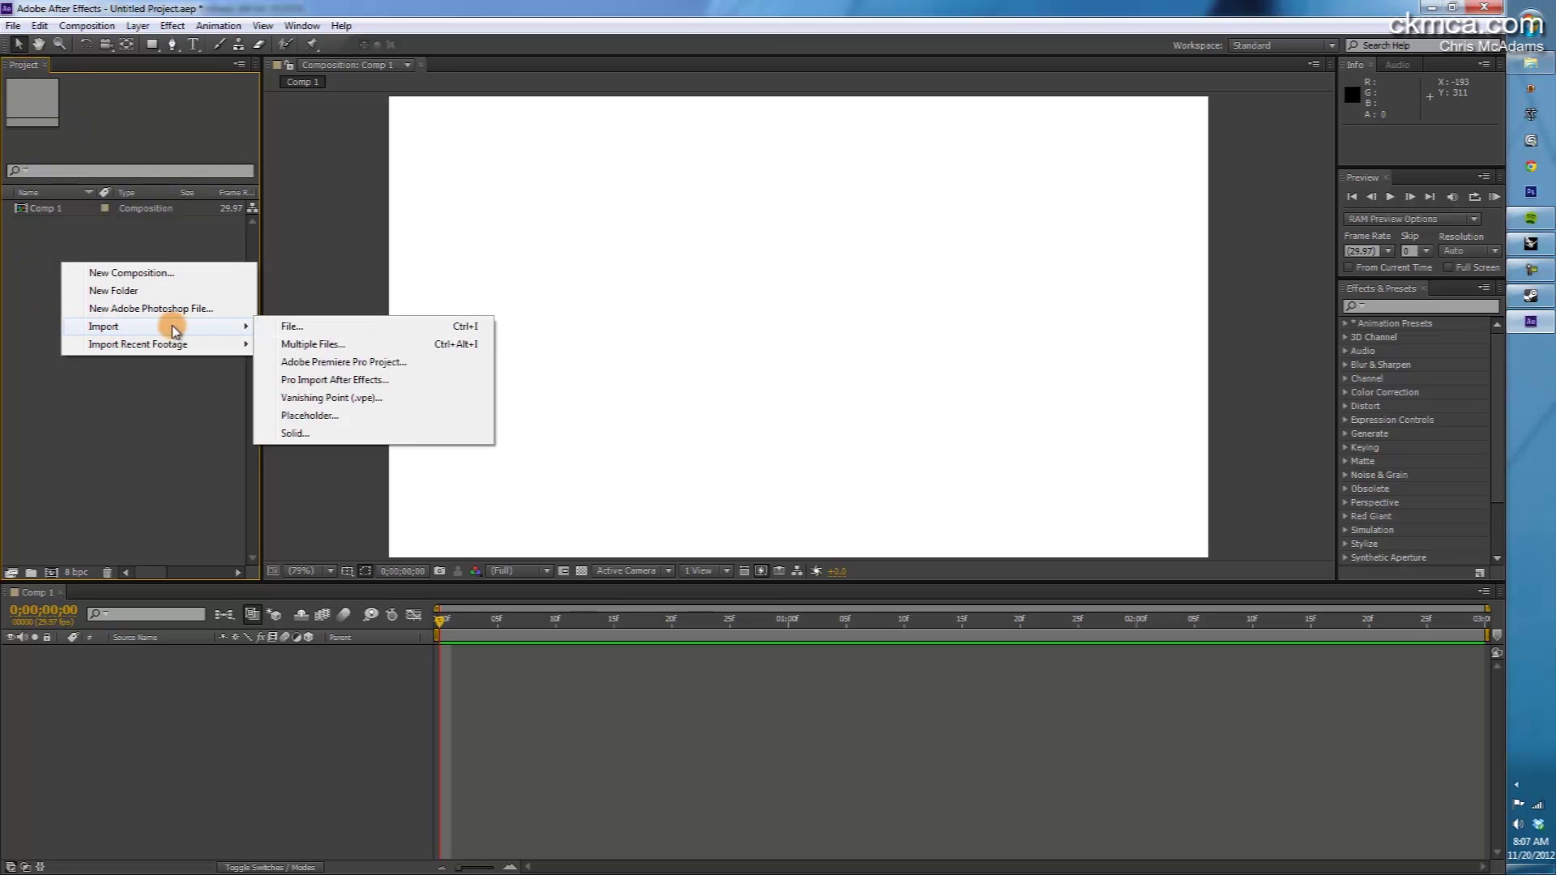
pyautogui.click(339, 346)
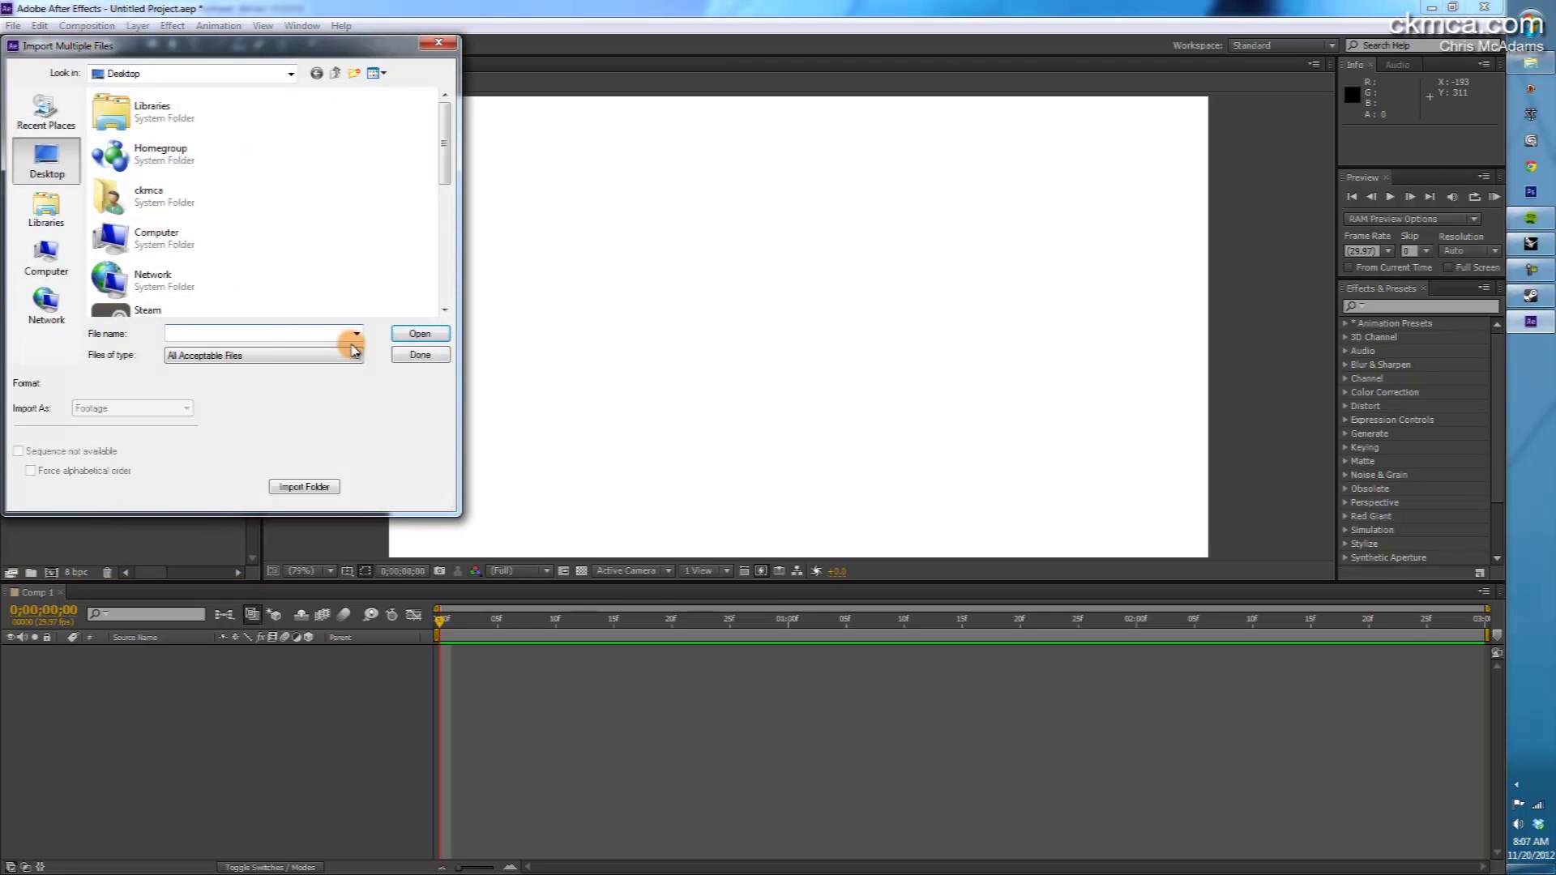
pyautogui.scroll(-10, 357, 149)
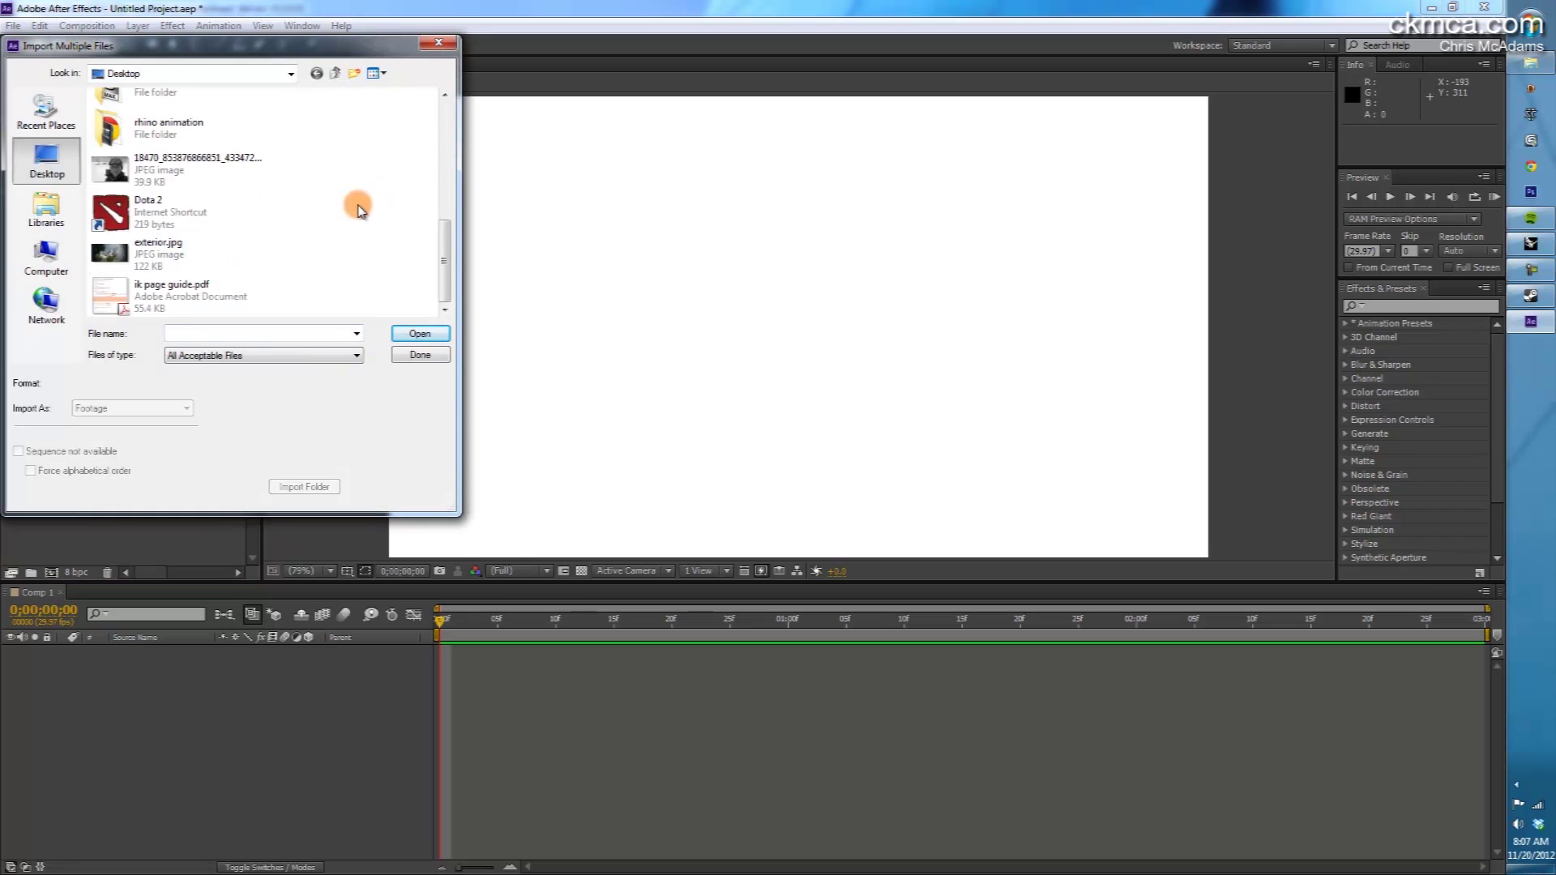
pyautogui.scroll(5, 181, 251)
pyautogui.scroll(-3, 191, 260)
pyautogui.doubleClick(186, 222)
# Try importing BP animation000.jpg through BP animation089.jpg as separate images and delete them from the project.
pyautogui.click(228, 144)
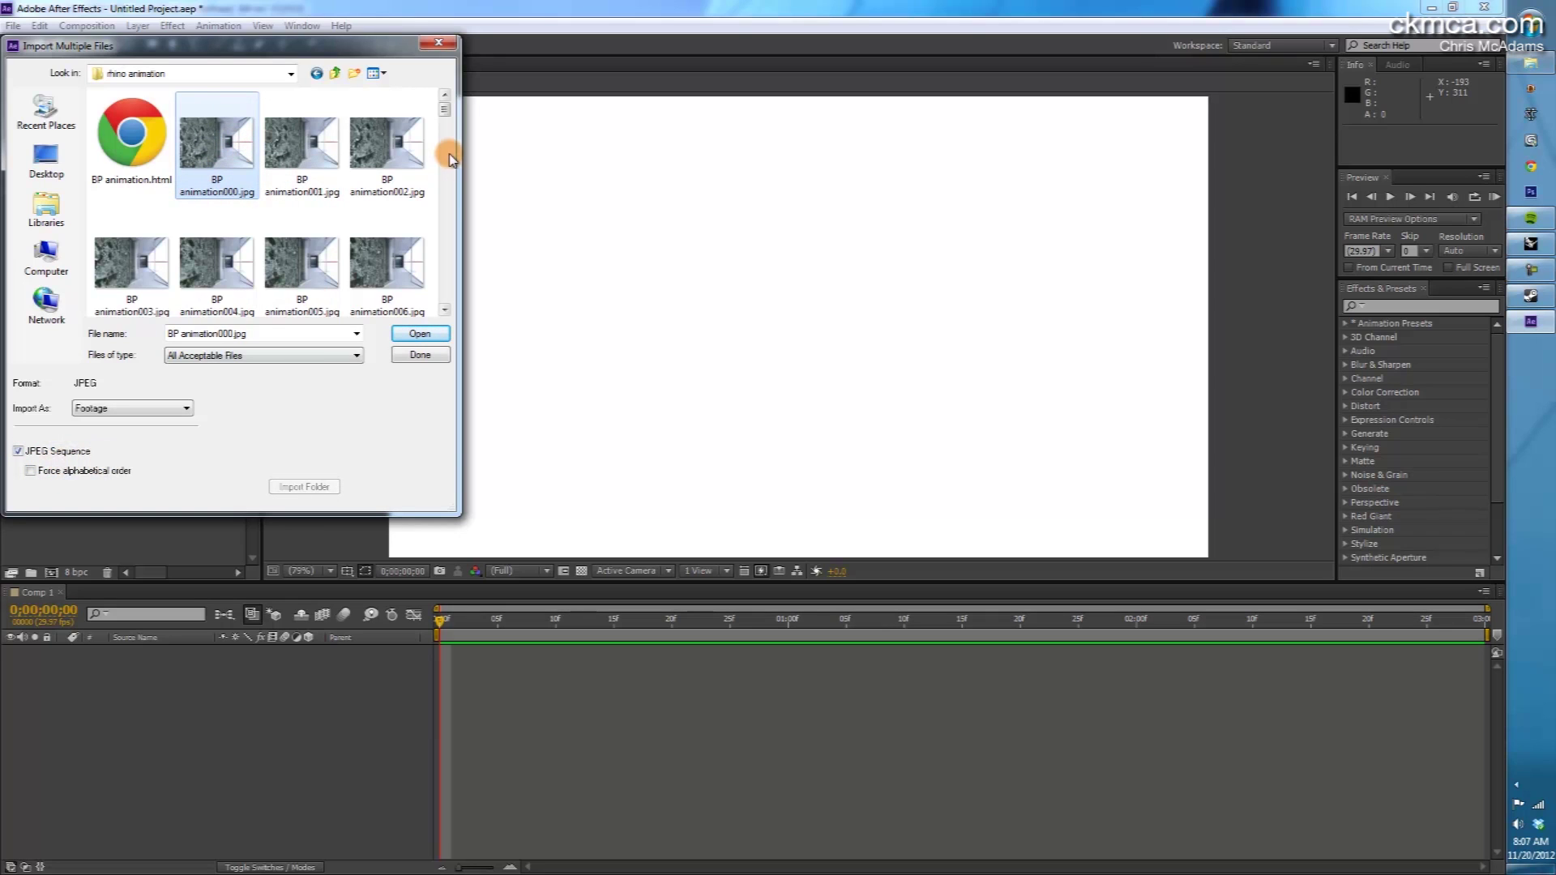
pyautogui.moveTo(444, 108); pyautogui.dragTo(444, 303)
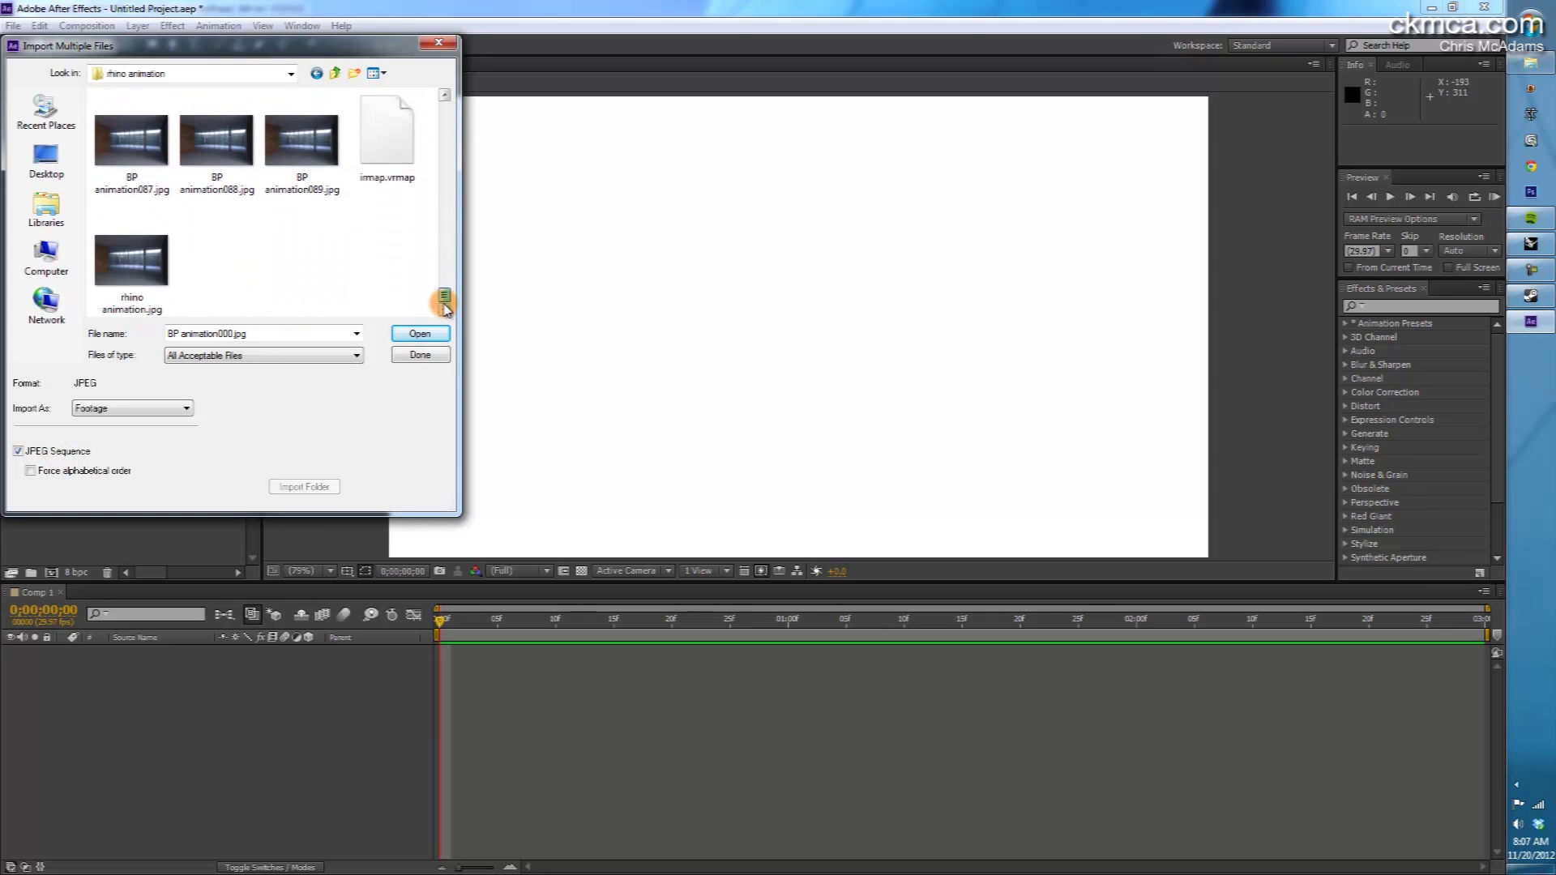
pyautogui.keyDown('shift'); pyautogui.click(289, 137); pyautogui.keyUp('shift')
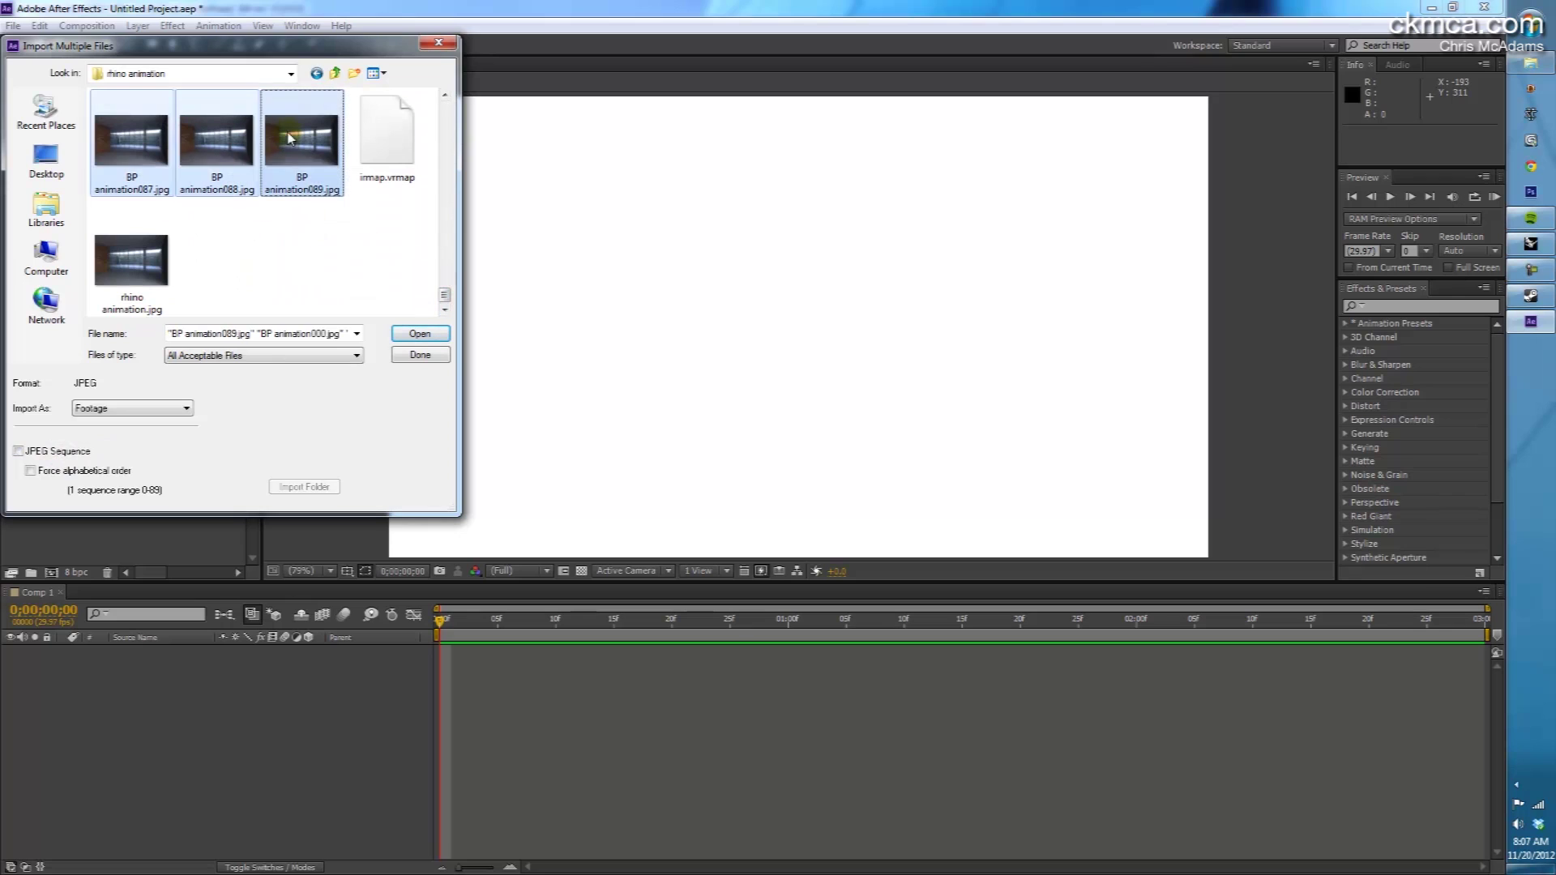
pyautogui.click(421, 334)
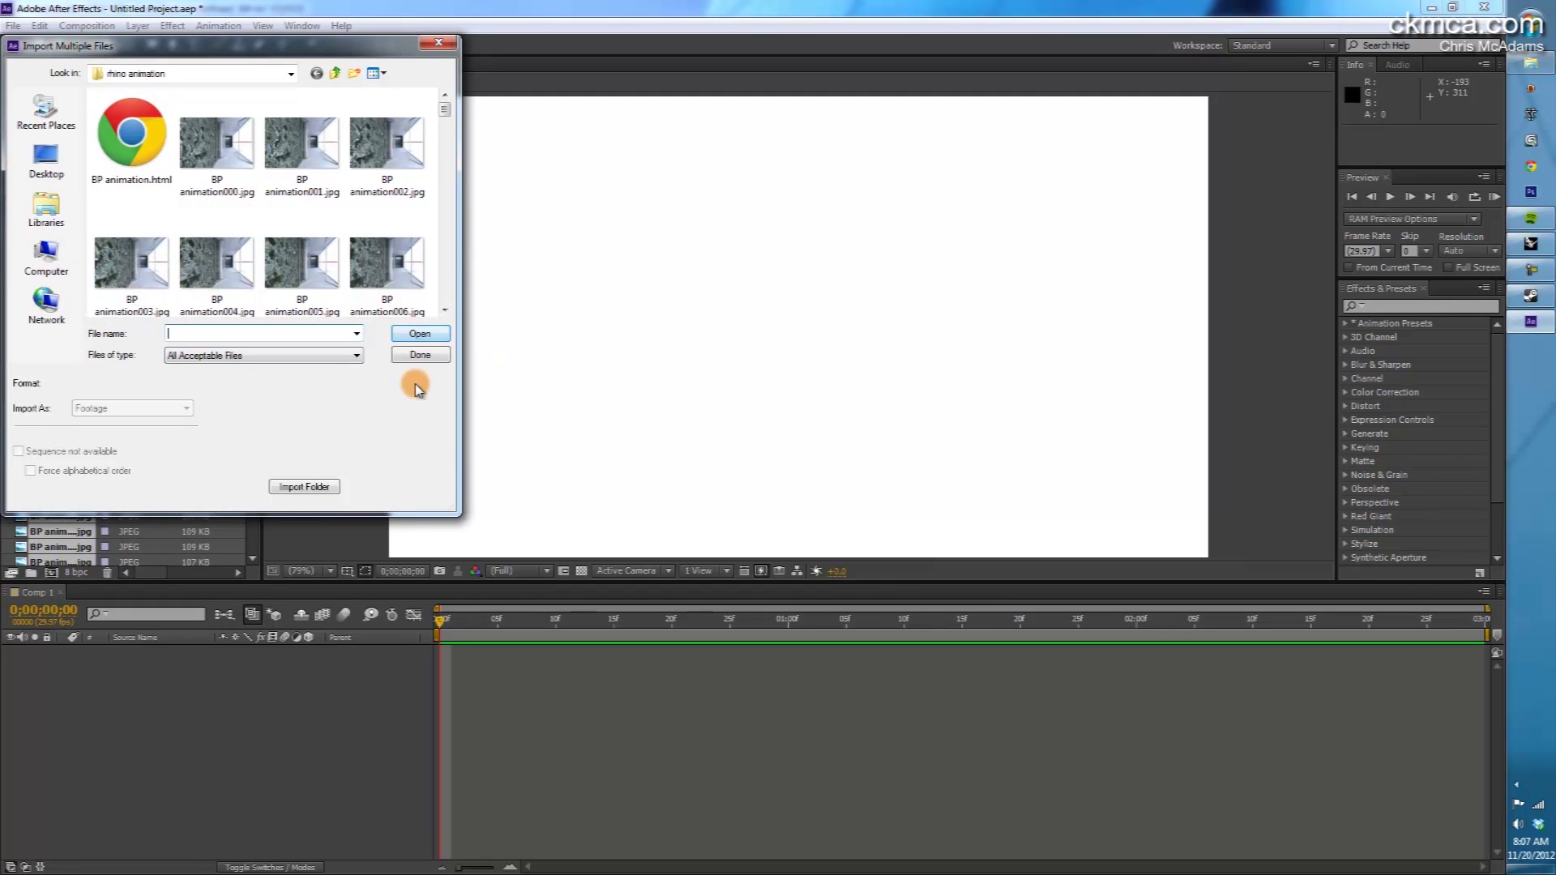
pyautogui.click(420, 355)
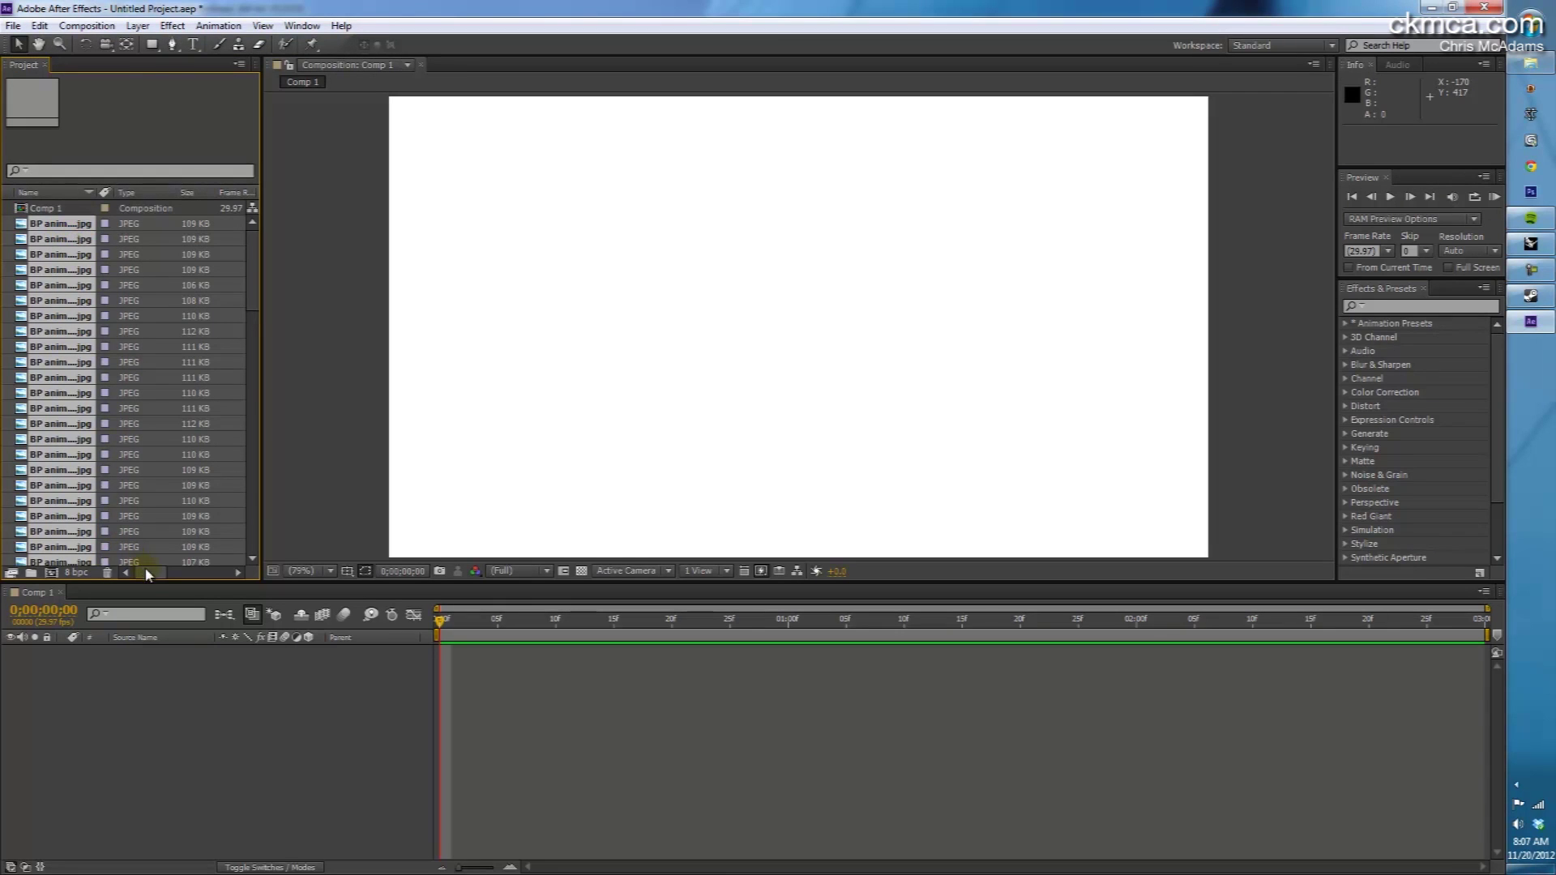
pyautogui.click(110, 572)
pyautogui.click(834, 465)
# Import the BP animation frames as one JPEG sequence starting from BP animation000.jpg and place it centred in Comp 1.
pyautogui.rightClick(101, 271)
pyautogui.click(180, 332)
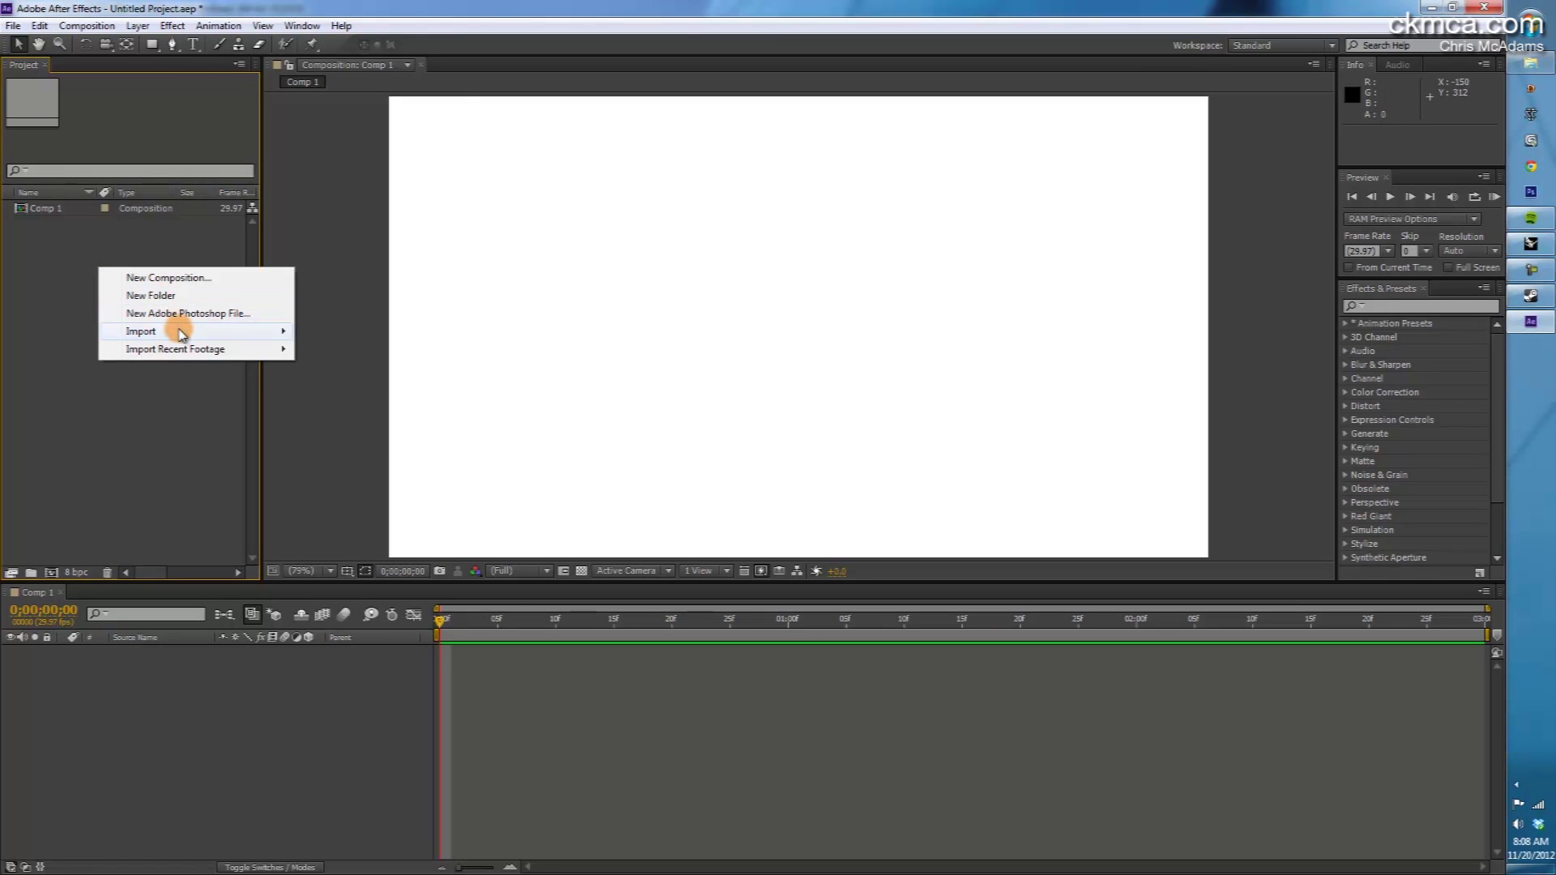
pyautogui.click(334, 331)
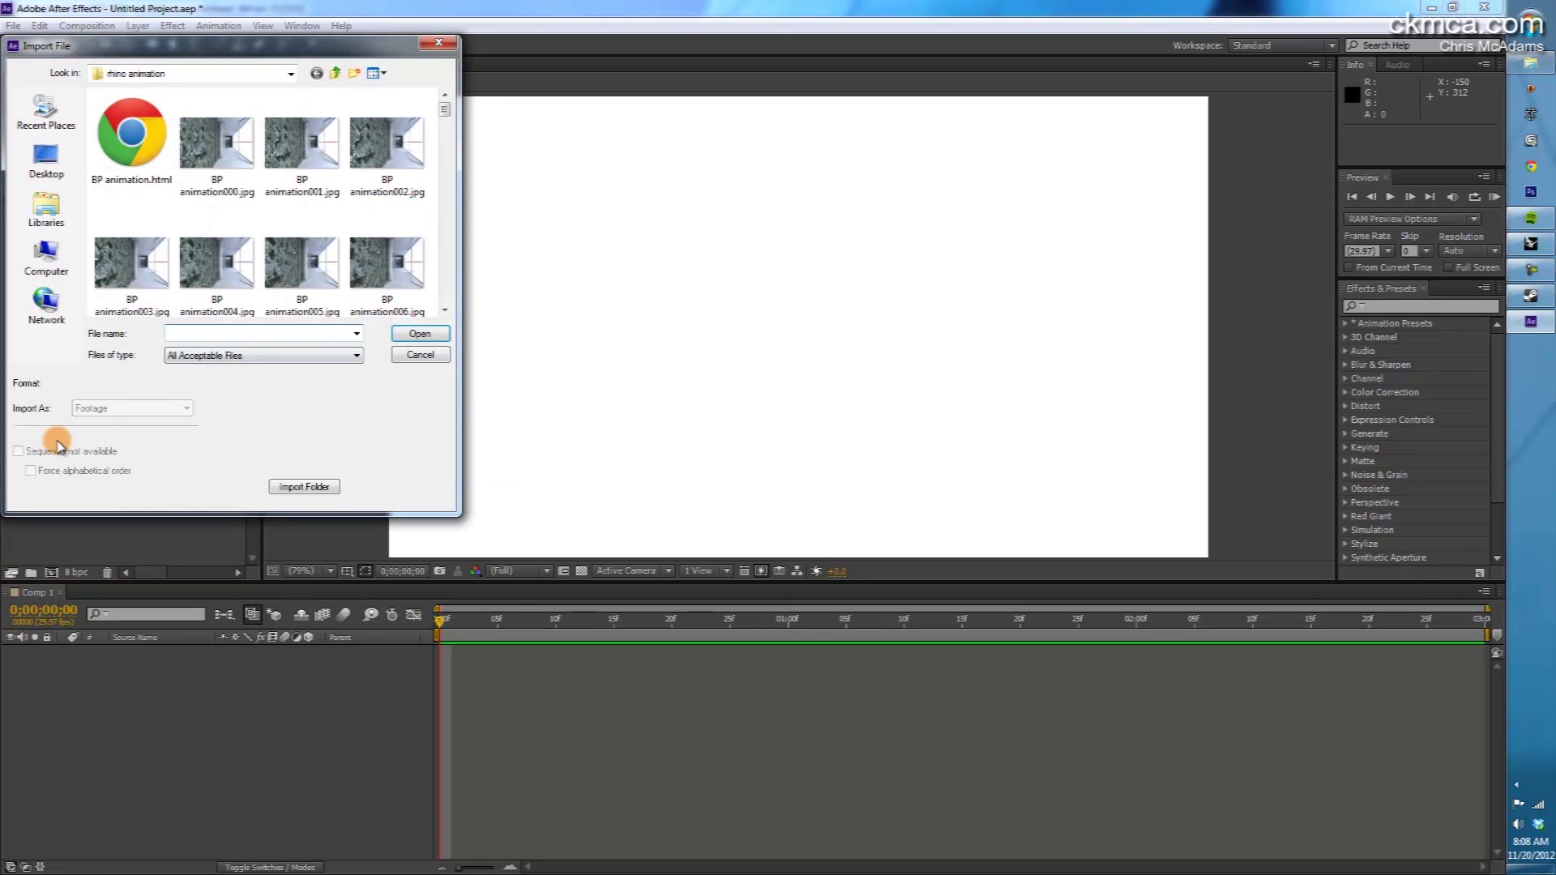
pyautogui.click(216, 145)
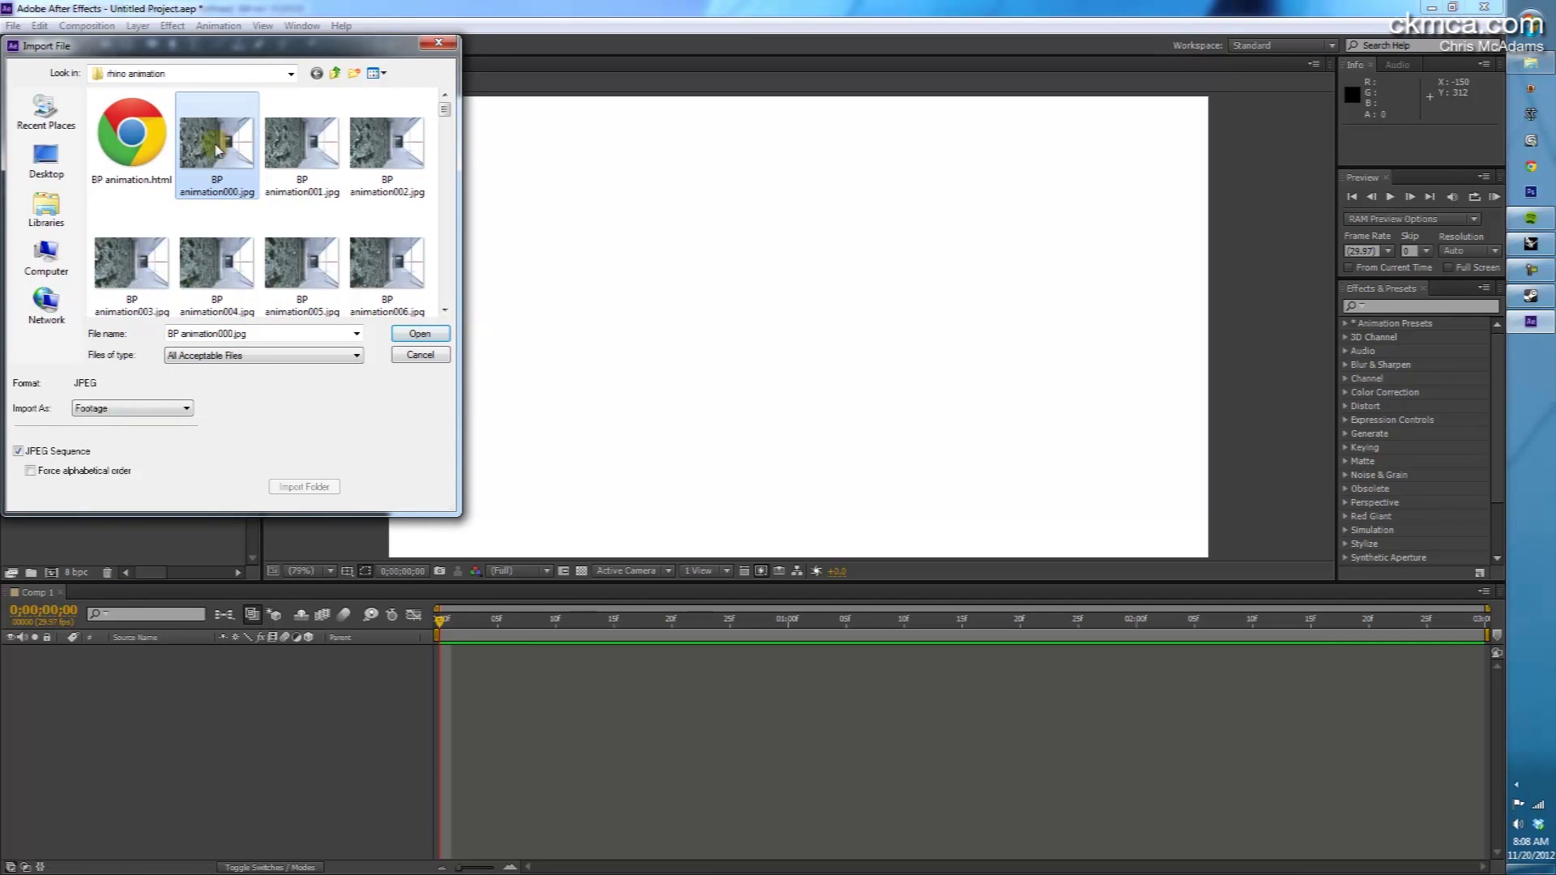
pyautogui.click(419, 333)
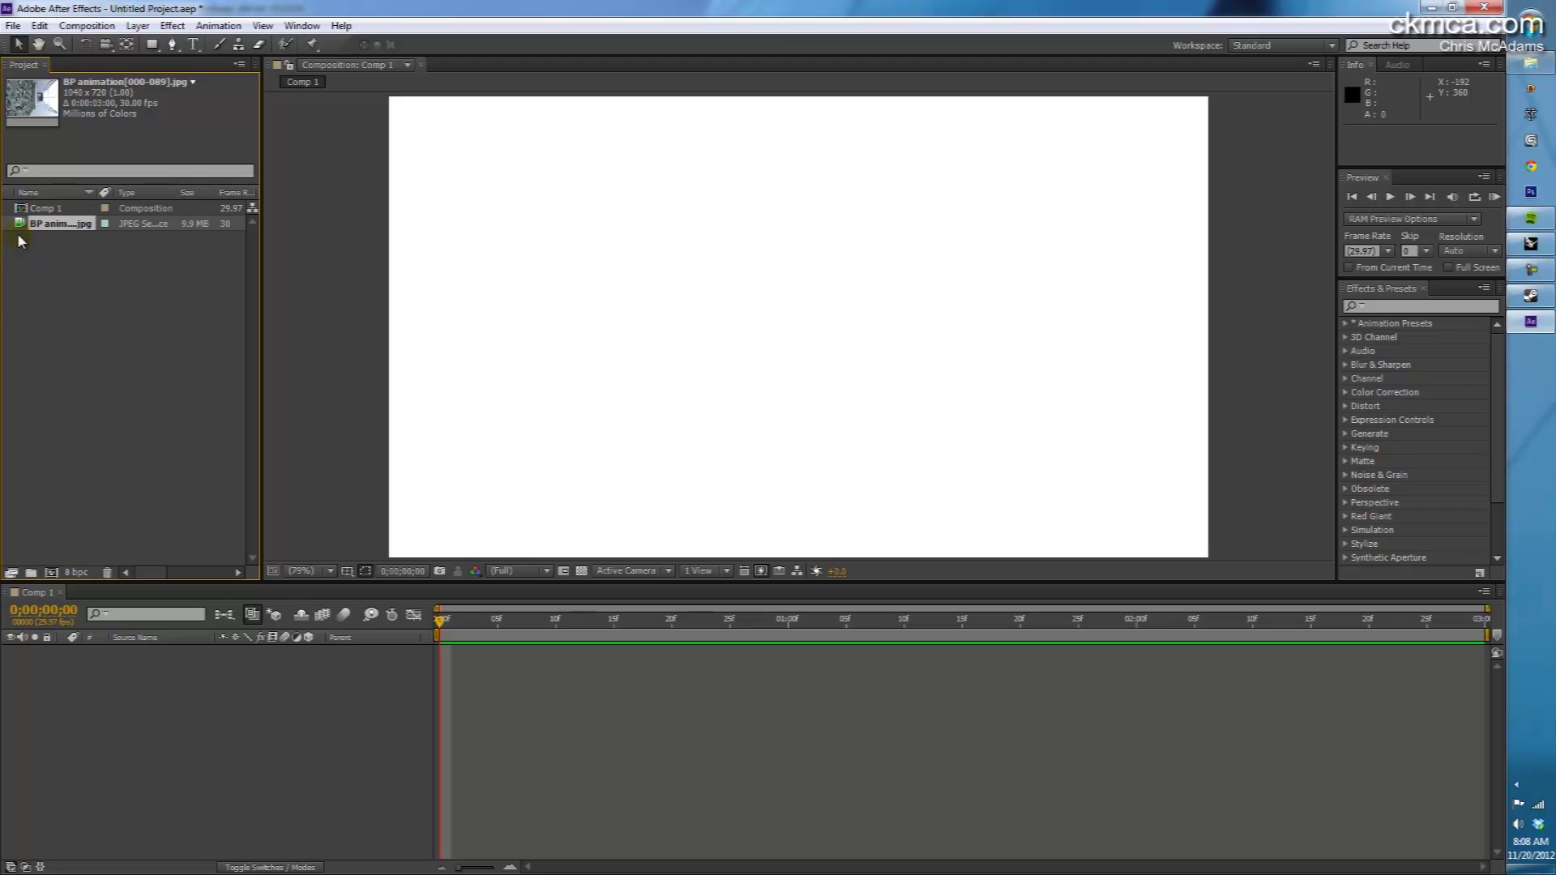
pyautogui.moveTo(19, 229); pyautogui.dragTo(795, 324)
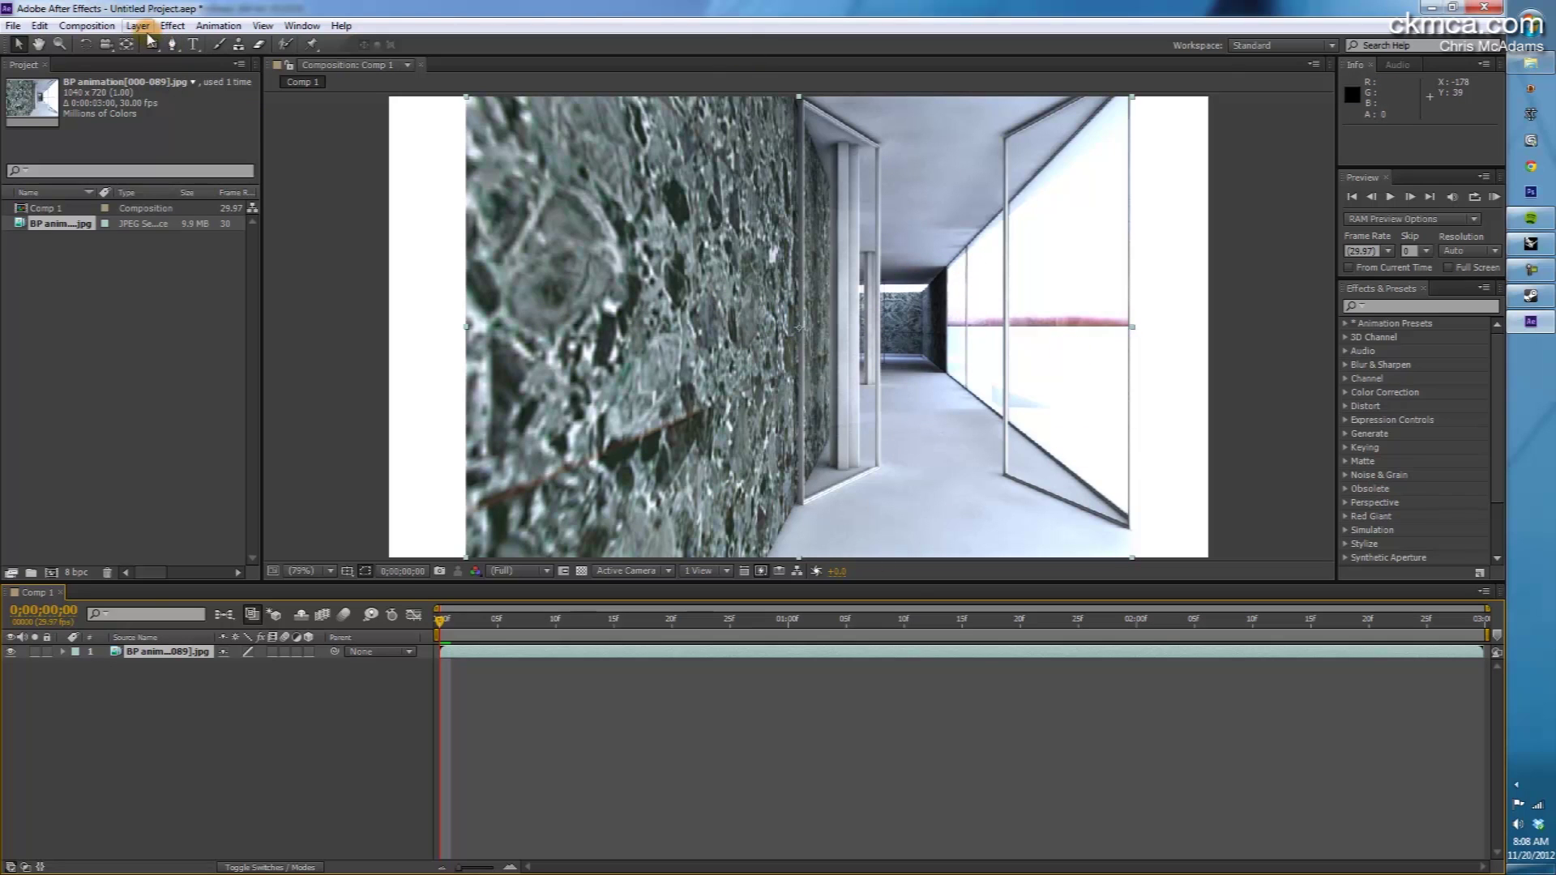
# Change the composition's width to 1000 px in its settings.
pyautogui.click(87, 25)
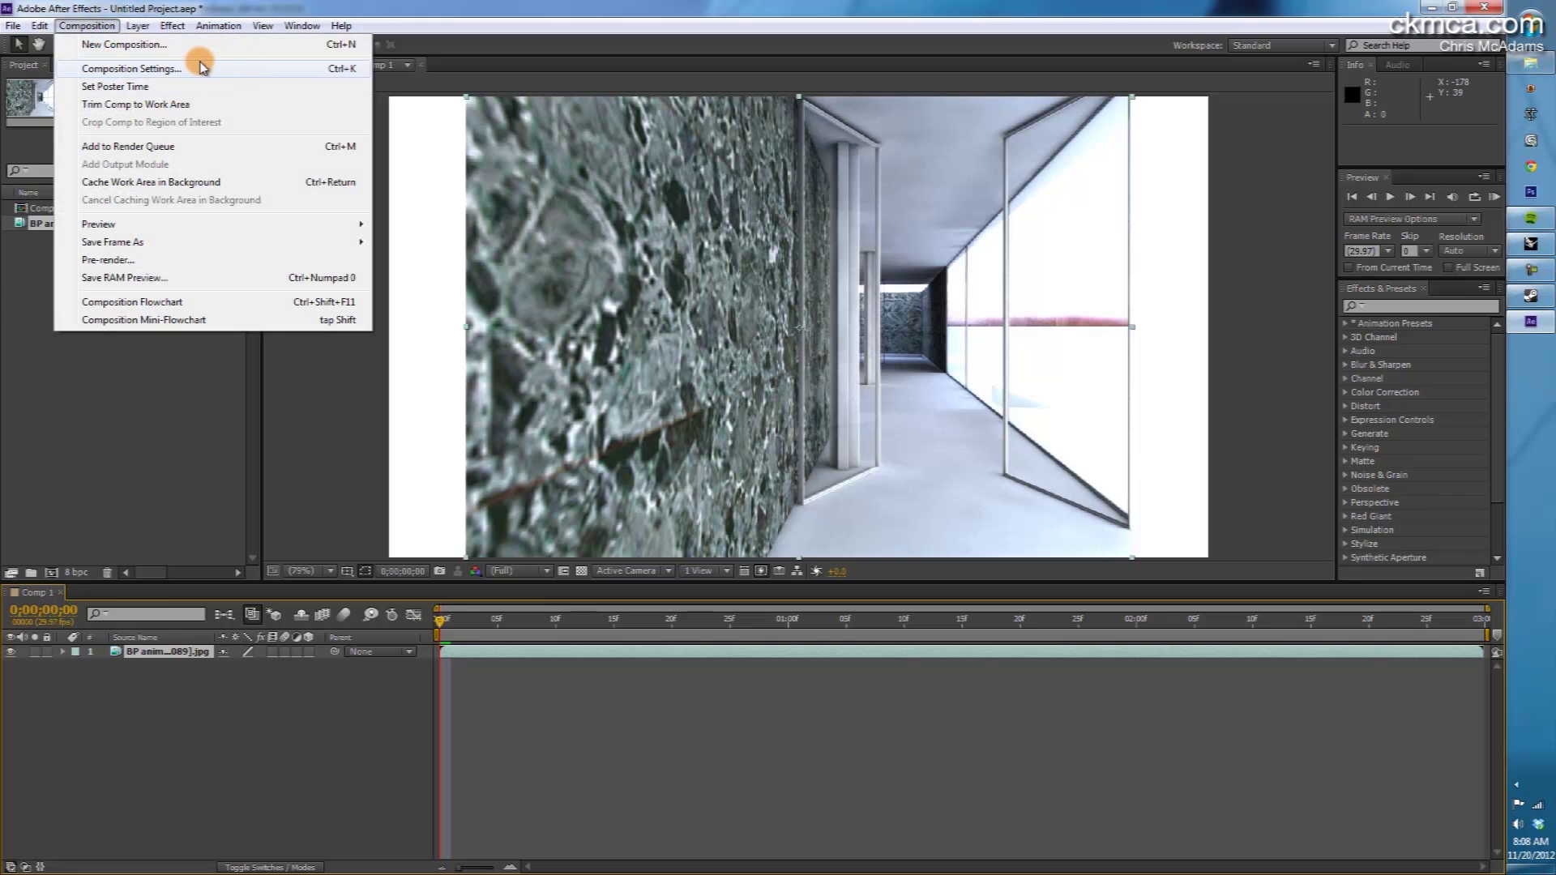
pyautogui.click(118, 70)
pyautogui.moveTo(833, 254); pyautogui.dragTo(1148, 359)
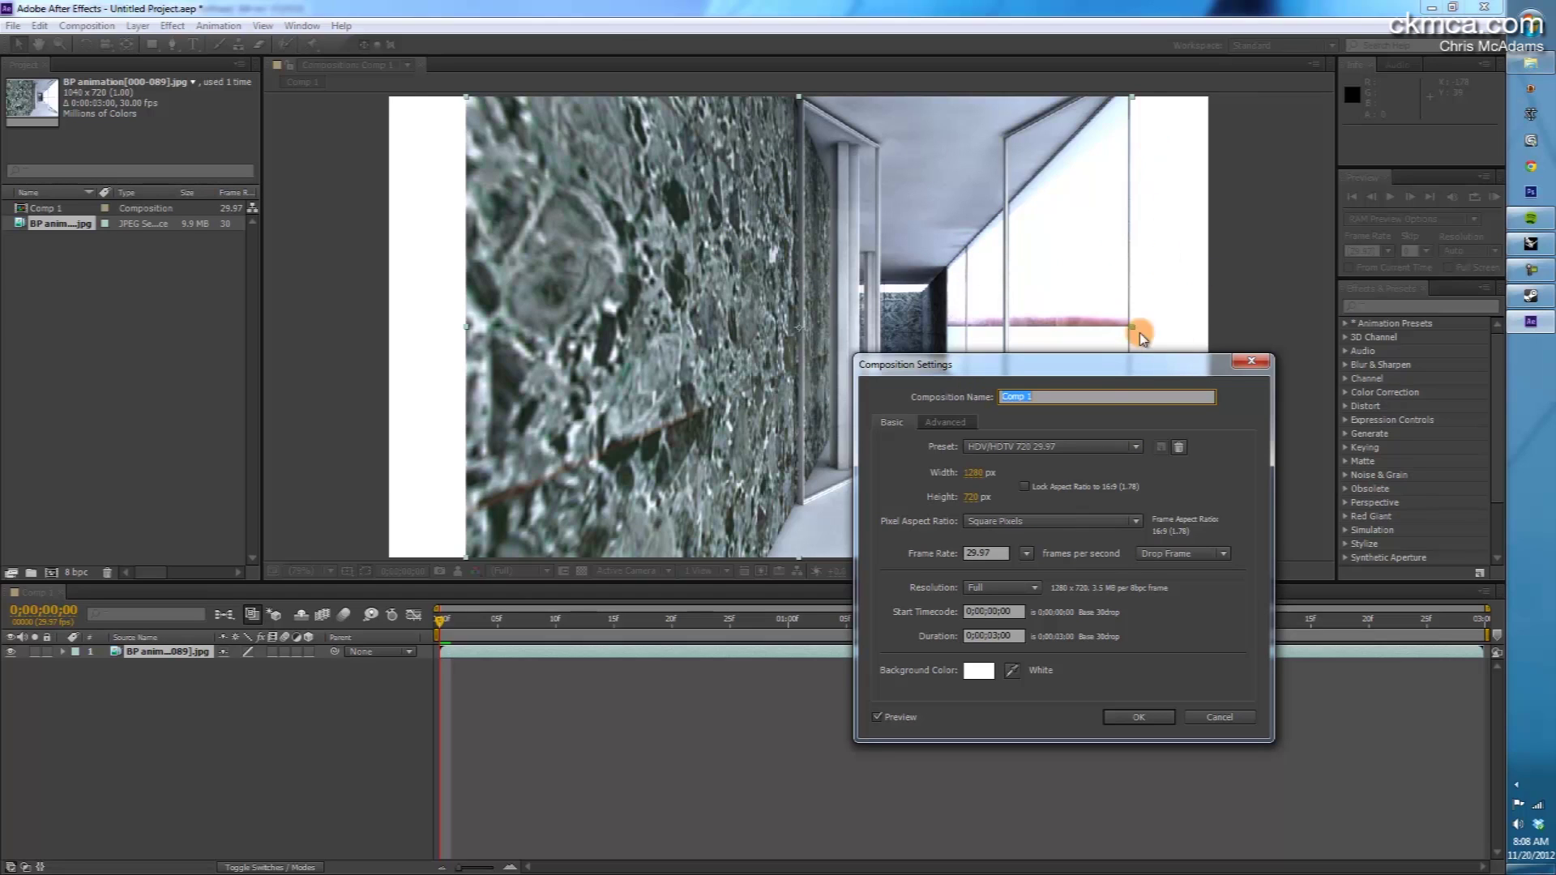
pyautogui.click(981, 475)
pyautogui.write('1')
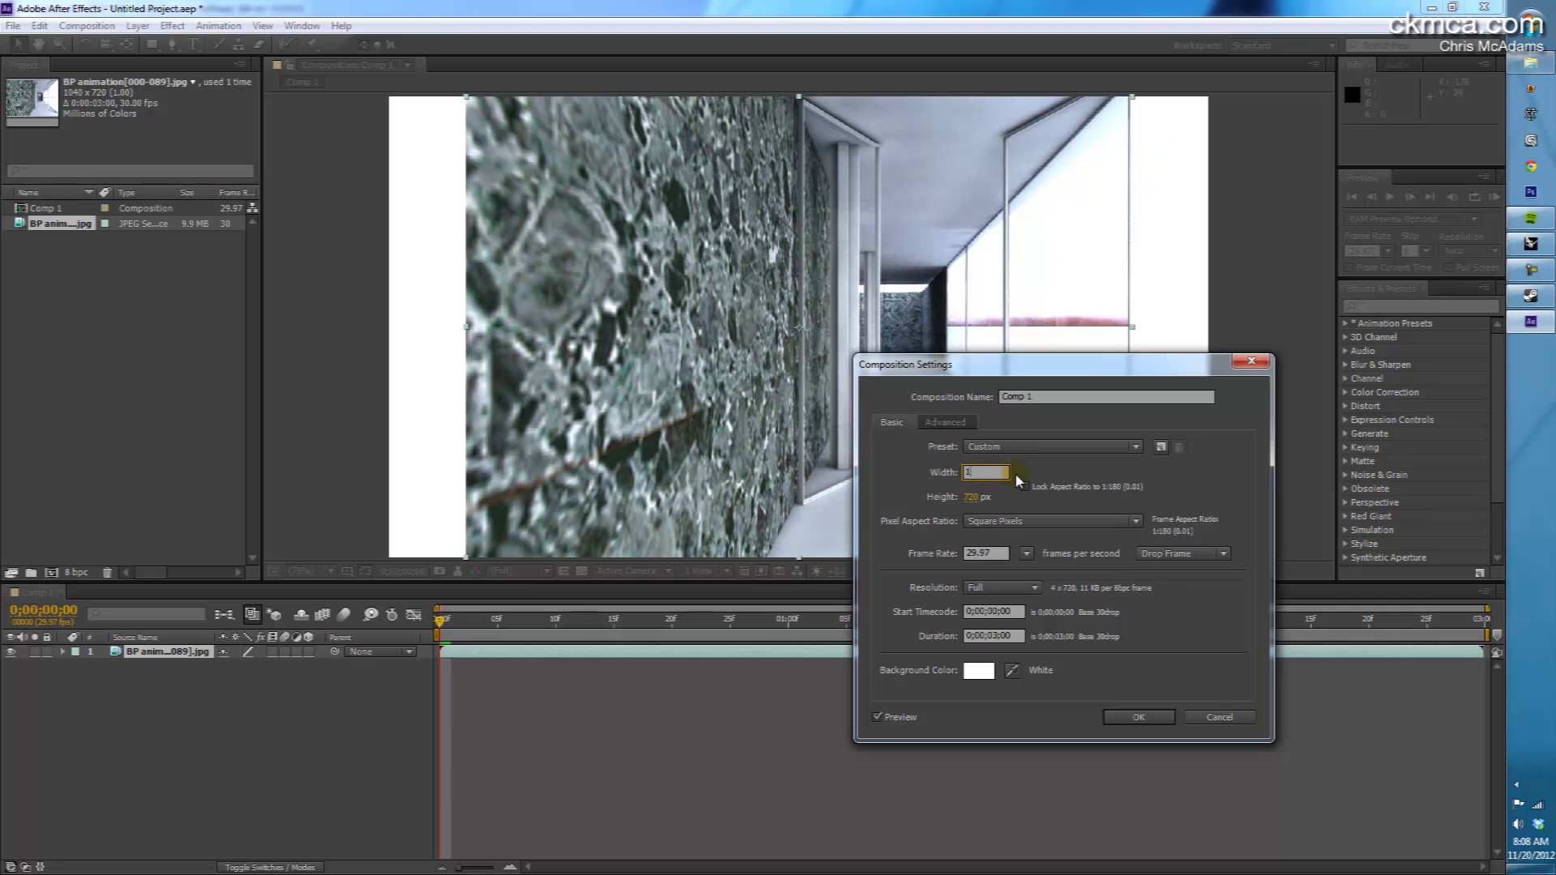
pyautogui.write('000')
pyautogui.click(1138, 717)
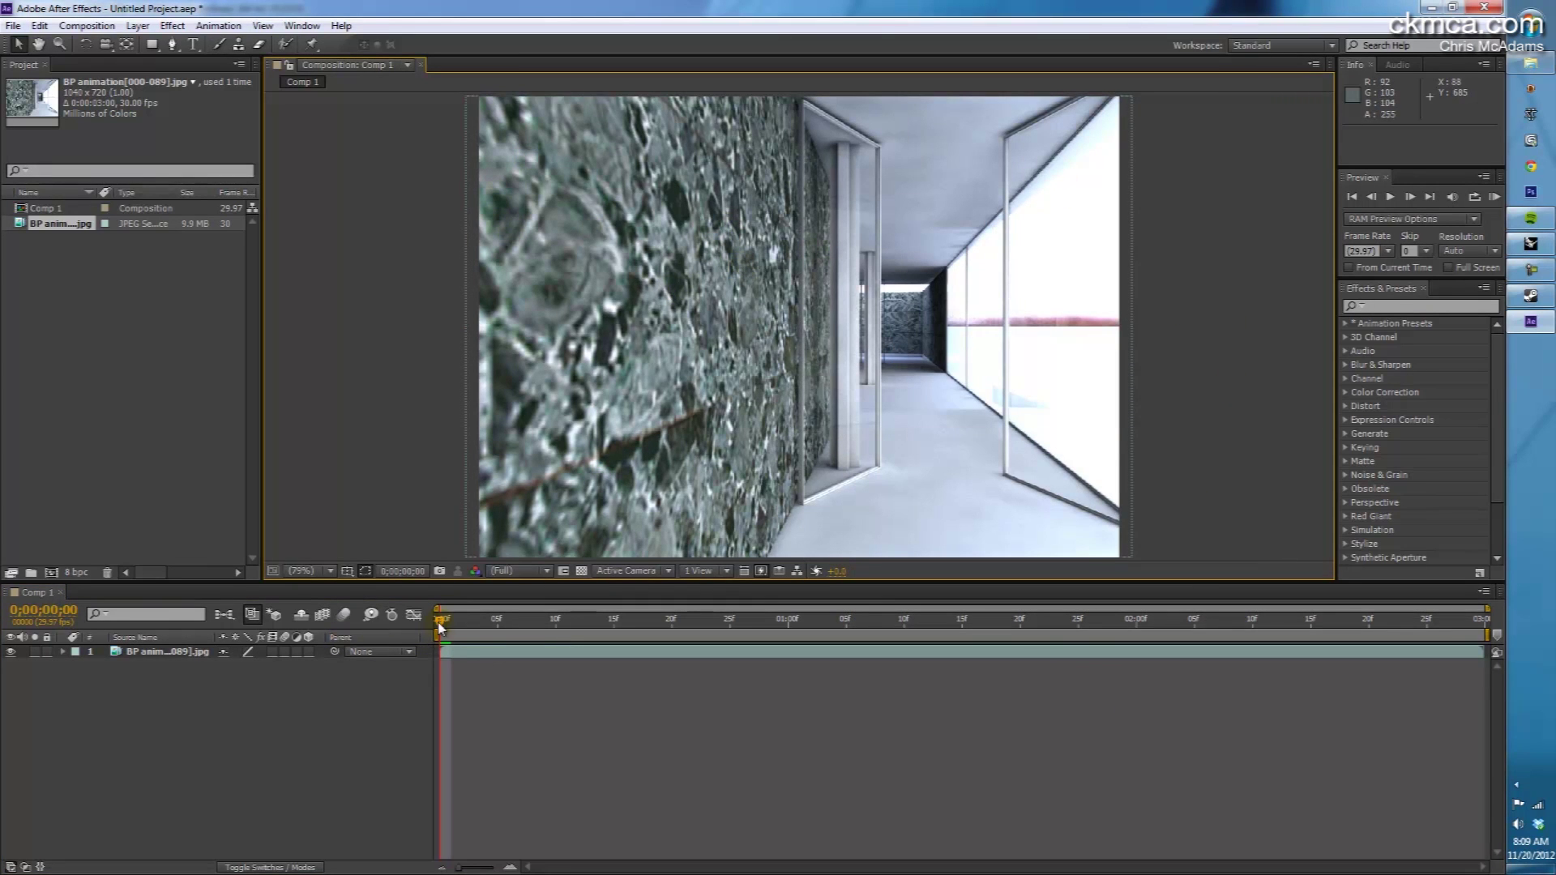
# Enable opacity keyframing on the image sequence layer and set a 0% opacity keyframe at the first frame.
pyautogui.moveTo(442, 622); pyautogui.dragTo(393, 614)
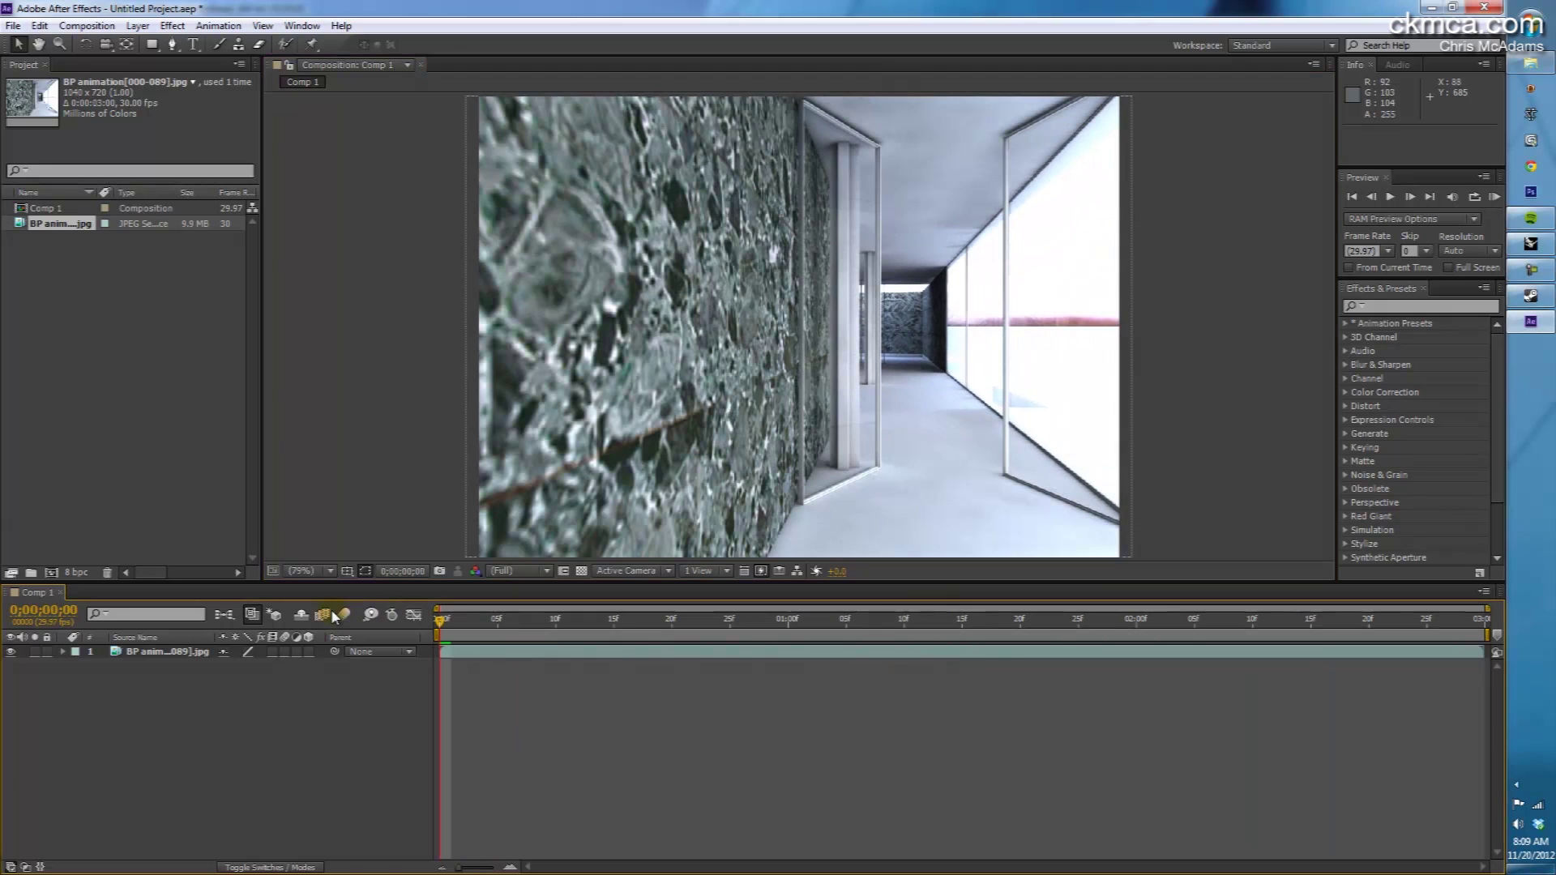
pyautogui.click(61, 653)
pyautogui.click(77, 665)
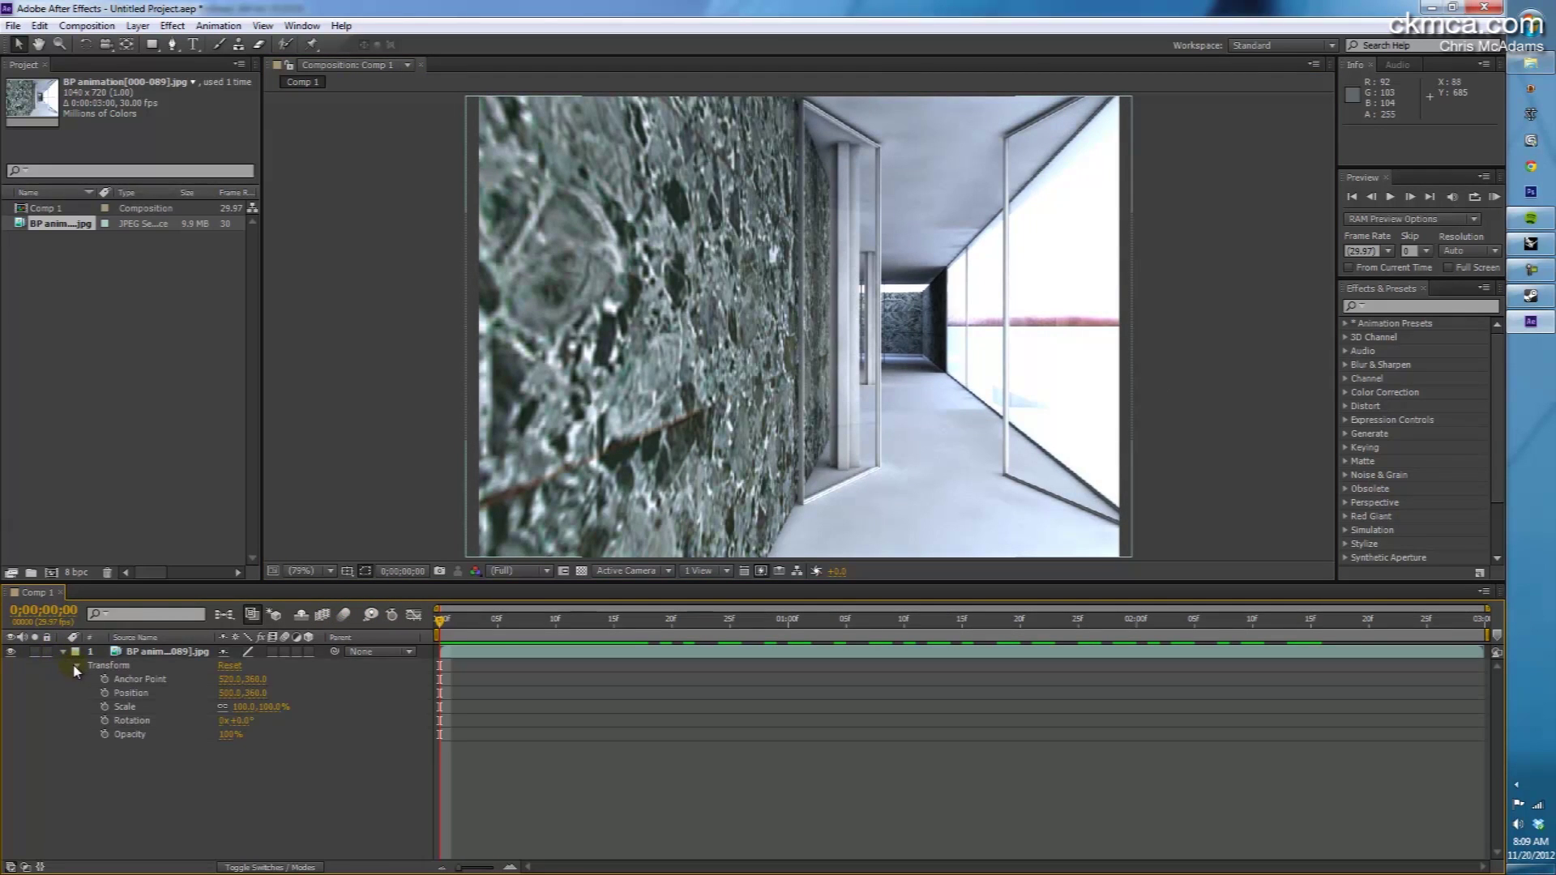
pyautogui.click(104, 734)
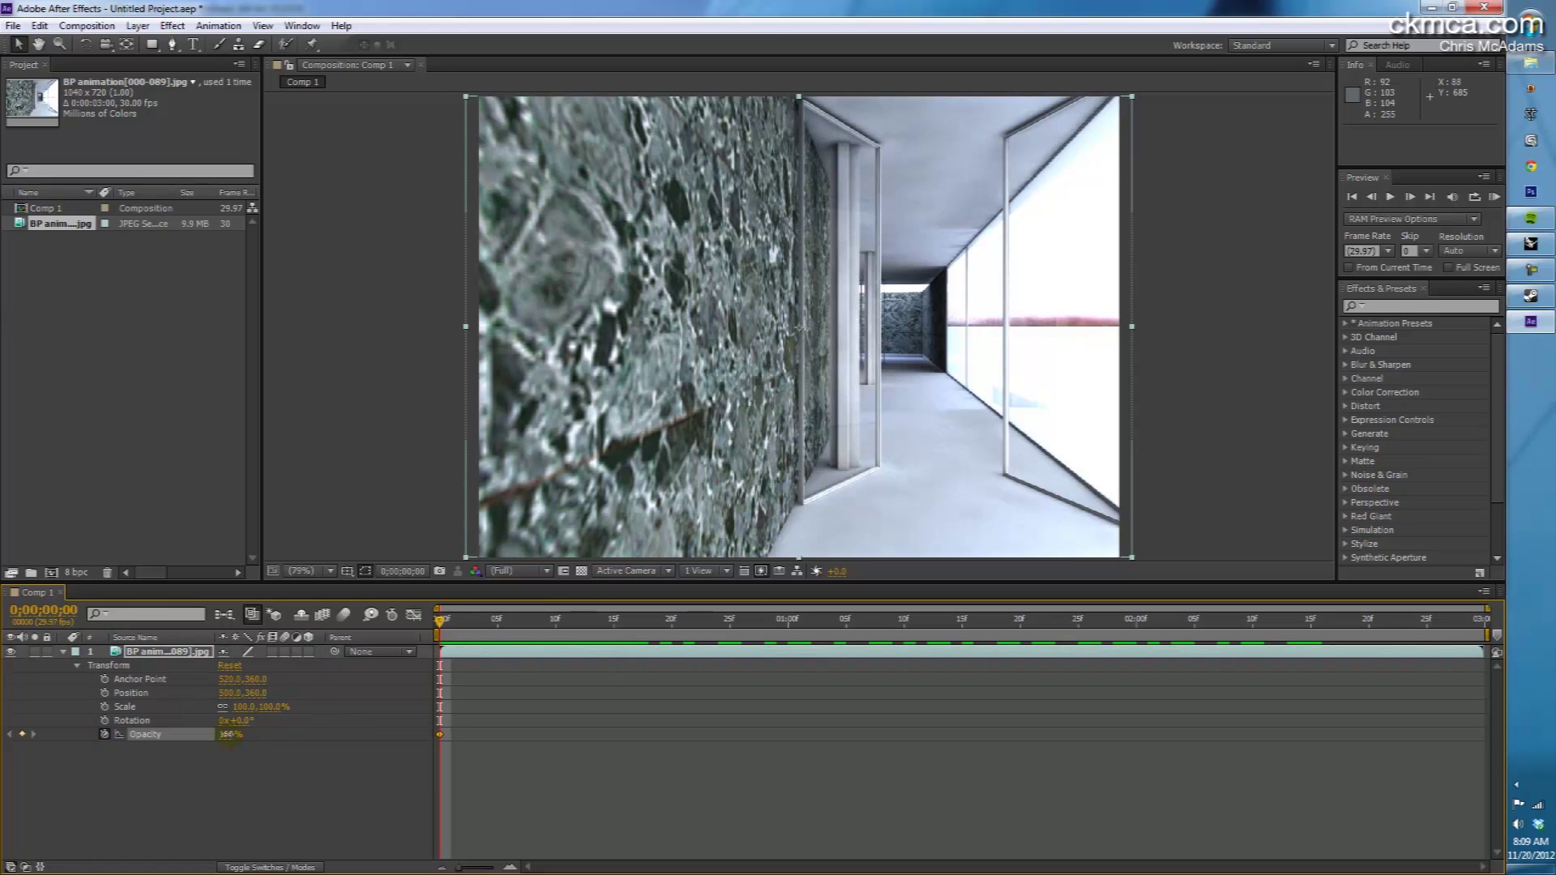
pyautogui.write('0')
pyautogui.press('Return')
# Add 100% opacity keyframes to the layer at 0;00;00;15 and 0;00;02;22.
pyautogui.moveTo(438, 625); pyautogui.dragTo(509, 624)
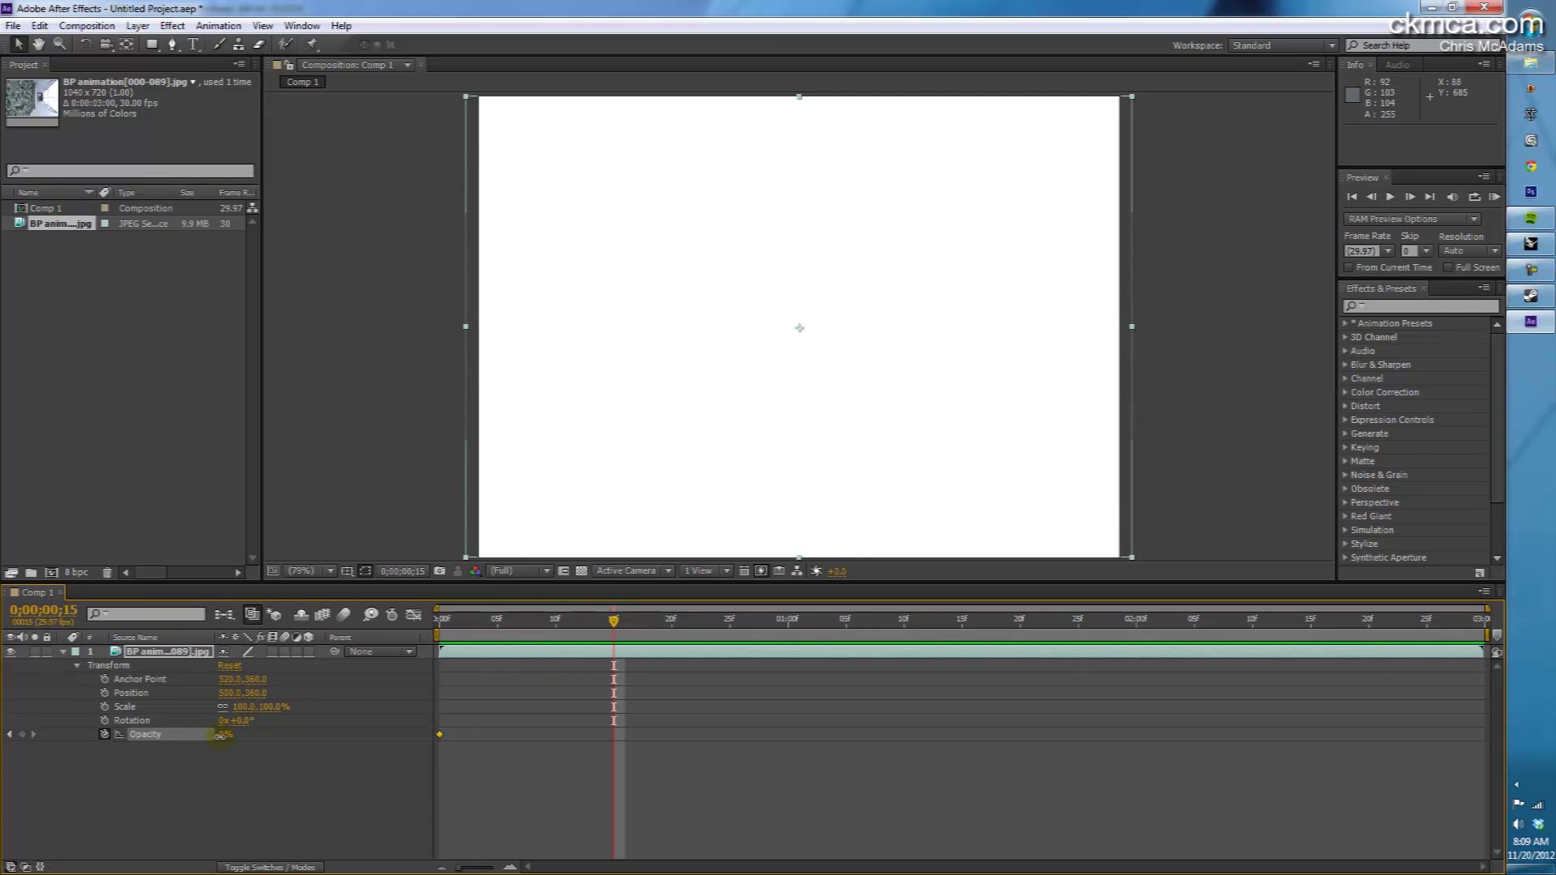
pyautogui.moveTo(220, 734); pyautogui.dragTo(386, 734)
pyautogui.moveTo(614, 620); pyautogui.dragTo(1399, 625)
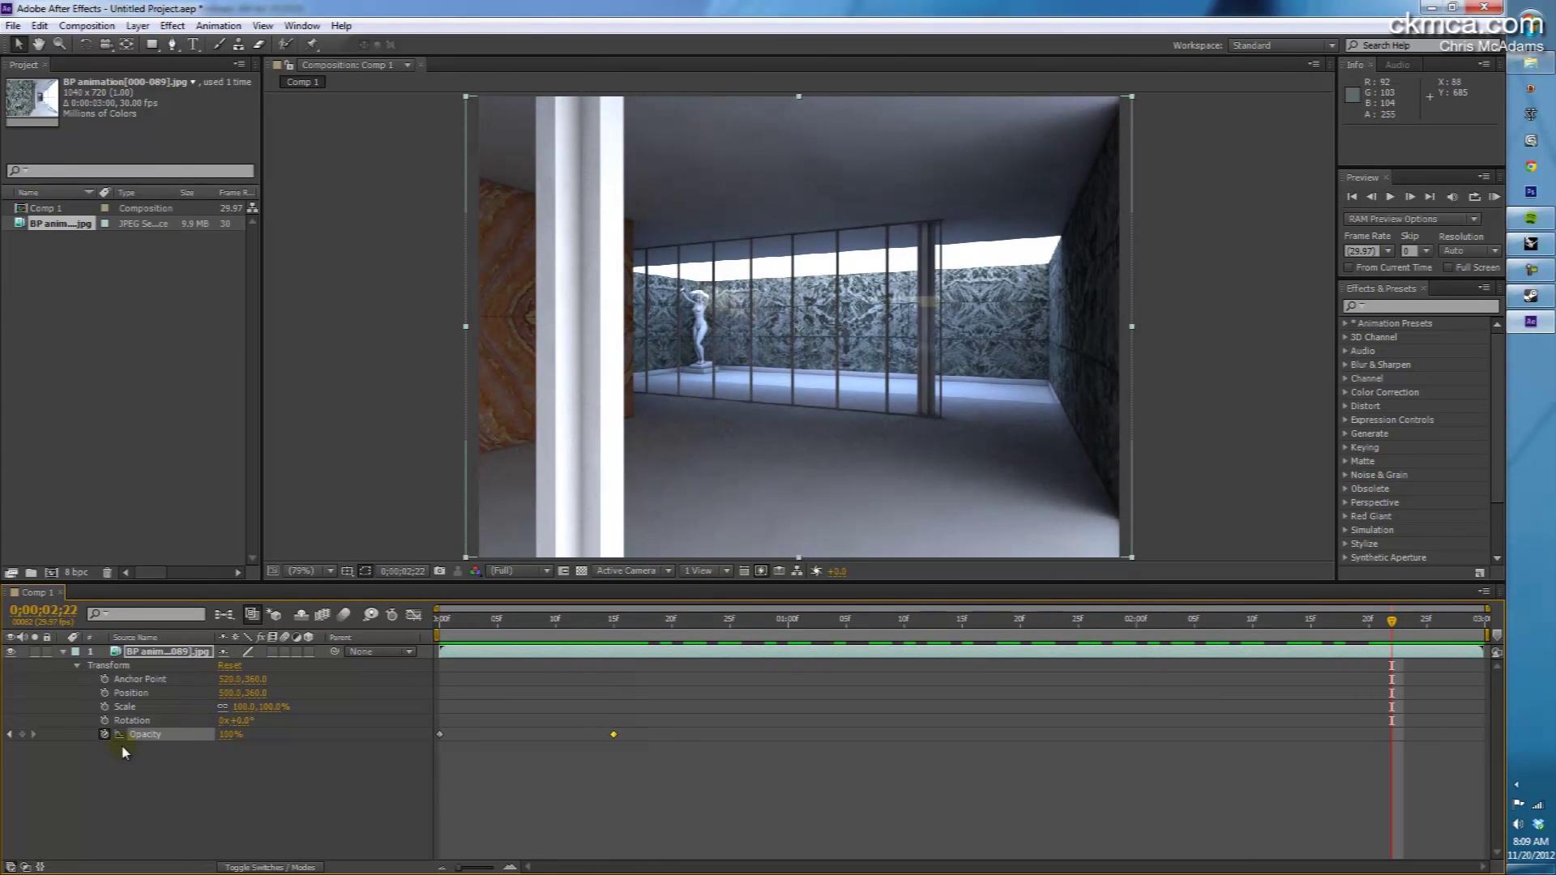
pyautogui.moveTo(232, 735); pyautogui.dragTo(235, 736)
# Add a 0% opacity keyframe to the layer at 0;00;02;29 for the closing fade-out.
pyautogui.moveTo(1391, 626); pyautogui.dragTo(1479, 627)
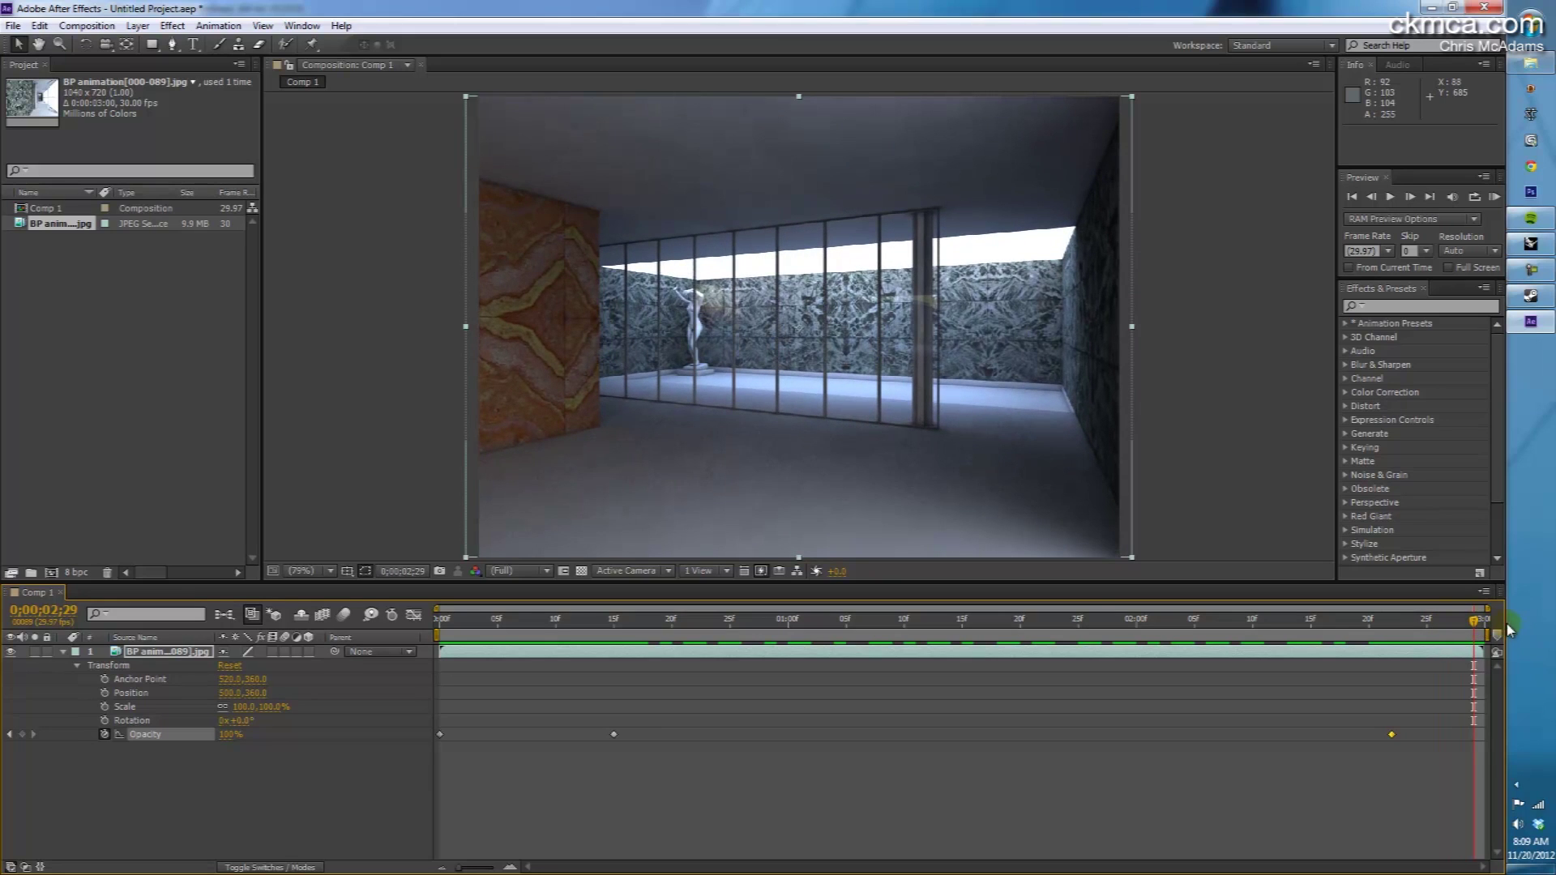
pyautogui.click(173, 736)
pyautogui.moveTo(231, 736); pyautogui.dragTo(150, 735)
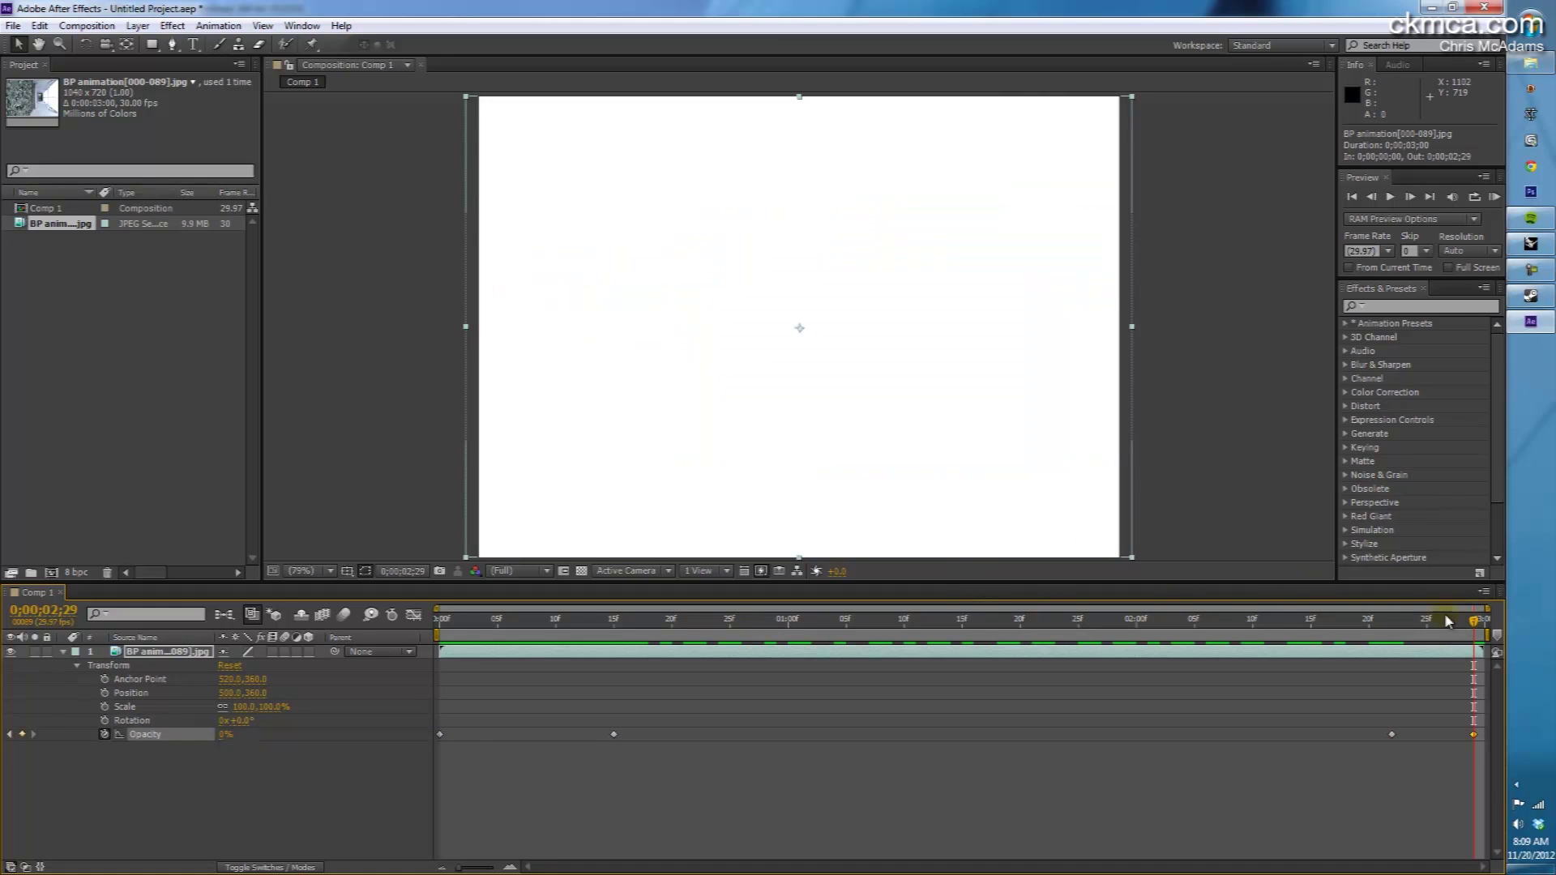
# Return the time indicator to the first frame and add Comp 1 to the render queue.
pyautogui.moveTo(1475, 622); pyautogui.dragTo(442, 622)
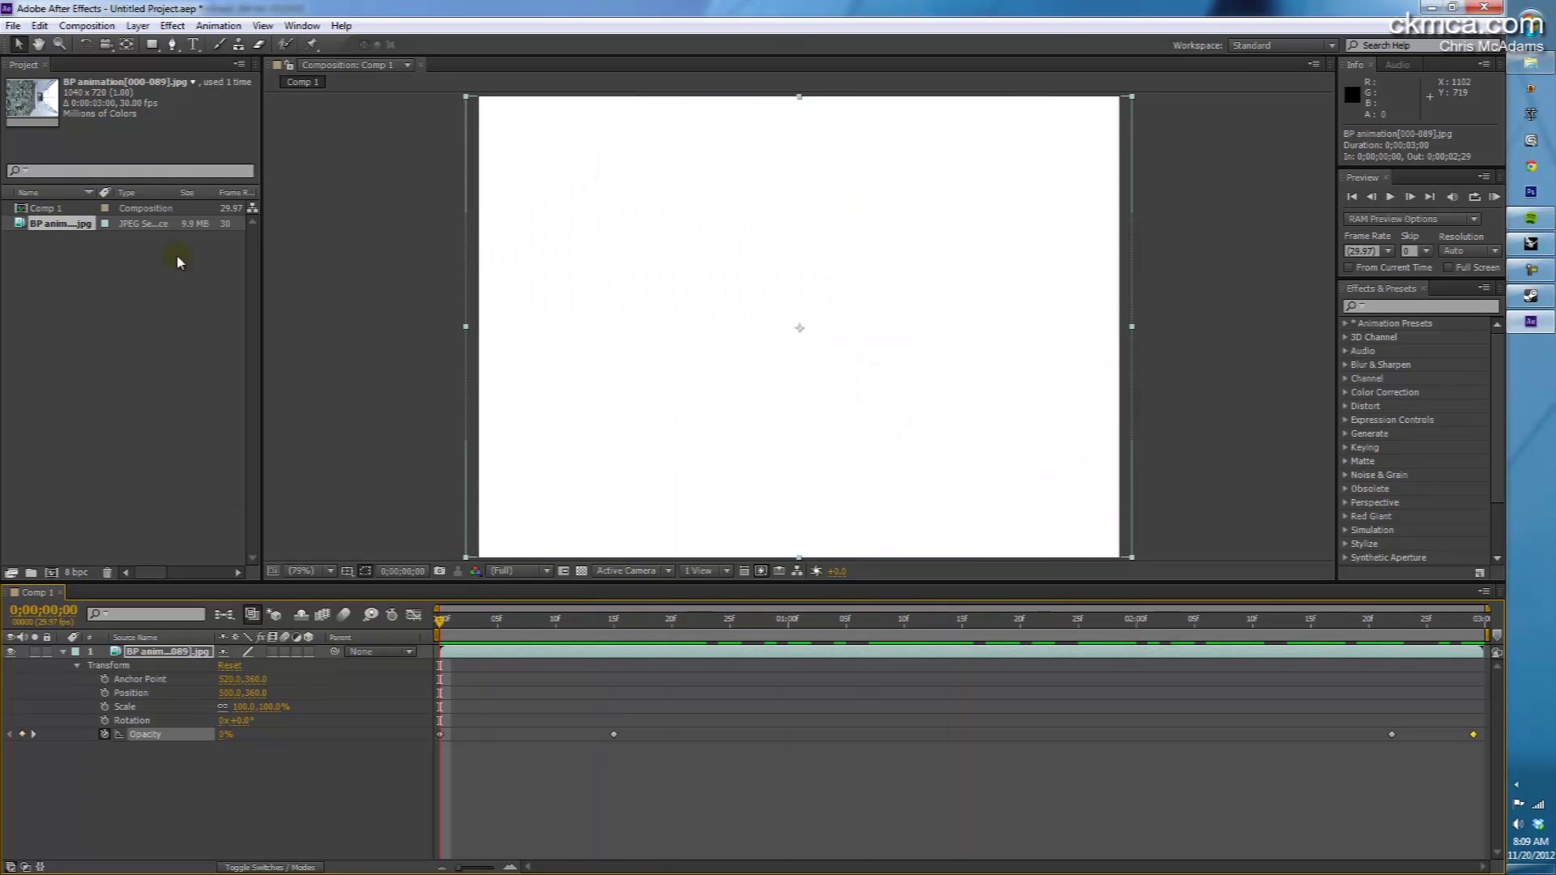
pyautogui.click(96, 27)
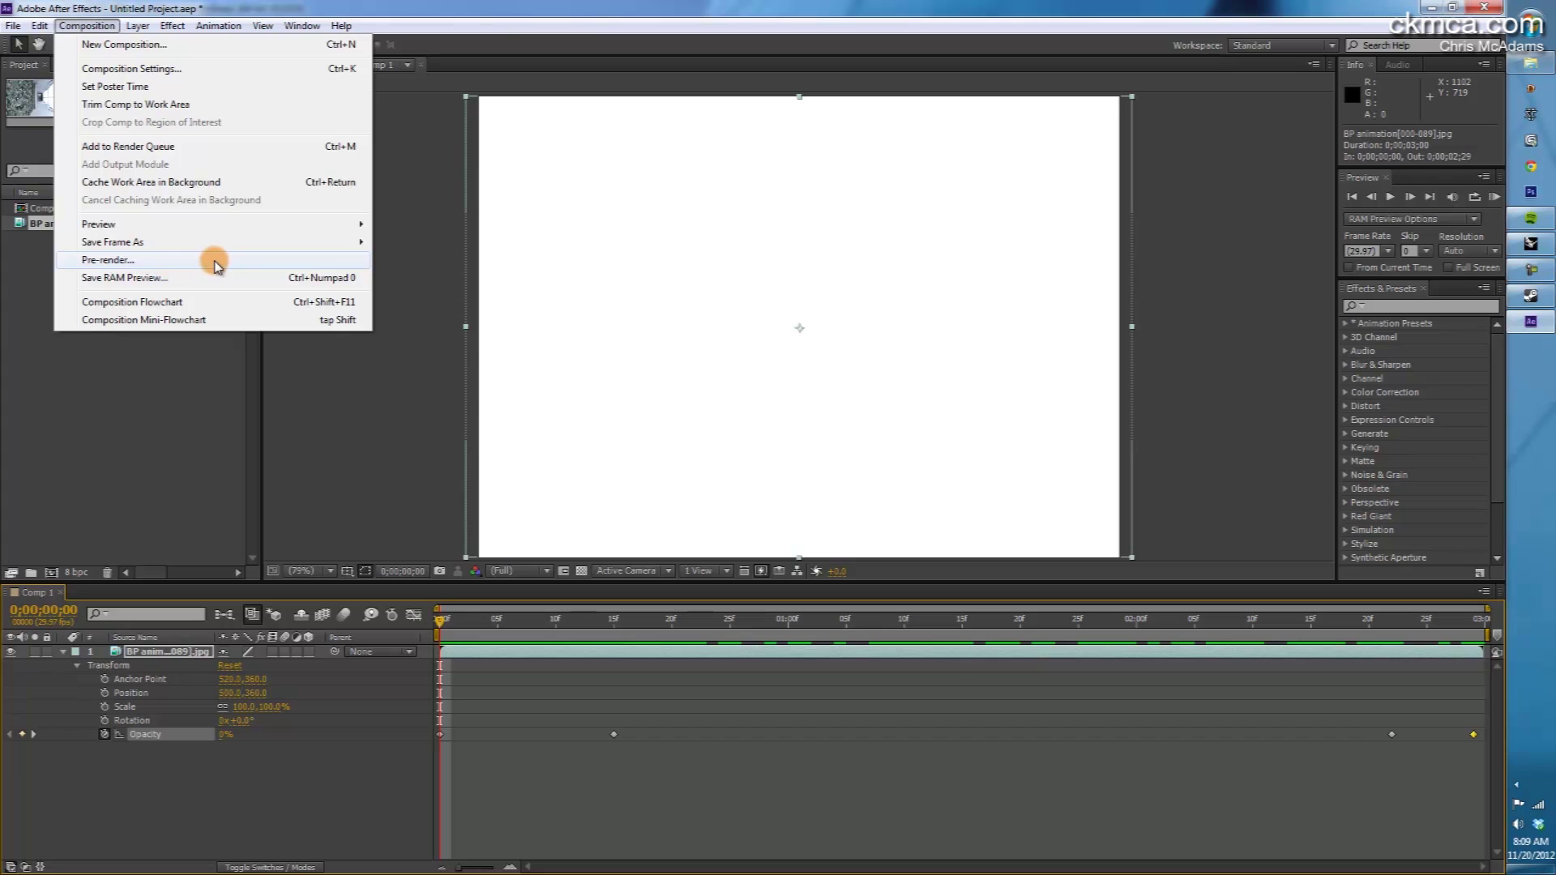
pyautogui.click(137, 147)
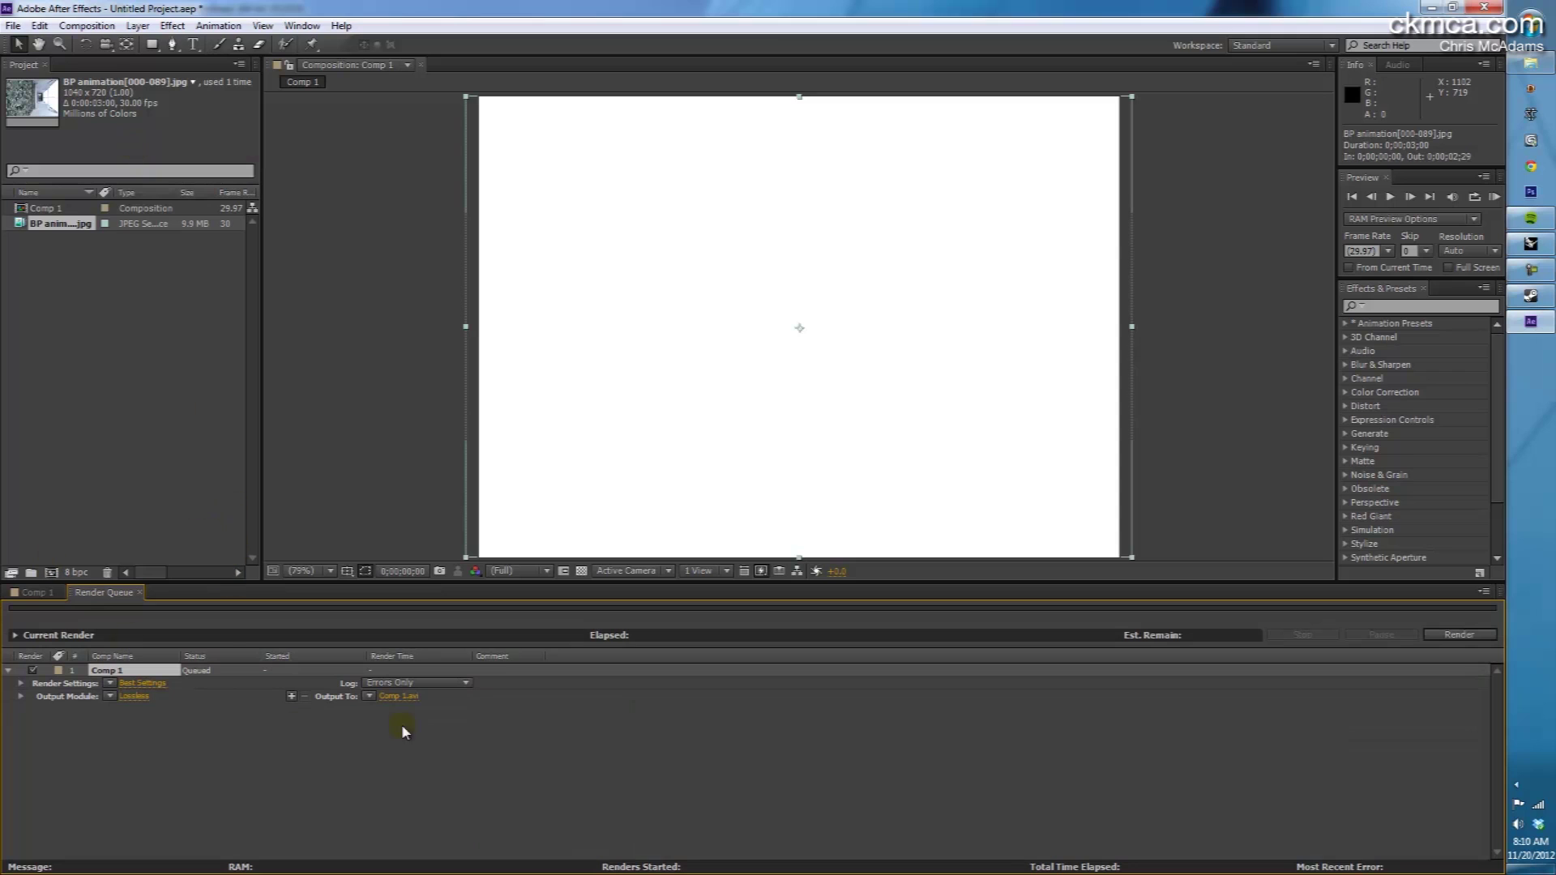
# Set the Comp 1 render output to "rendered from AE" as AVI in the Desktop's rhino animation folder and start the render.
pyautogui.click(399, 697)
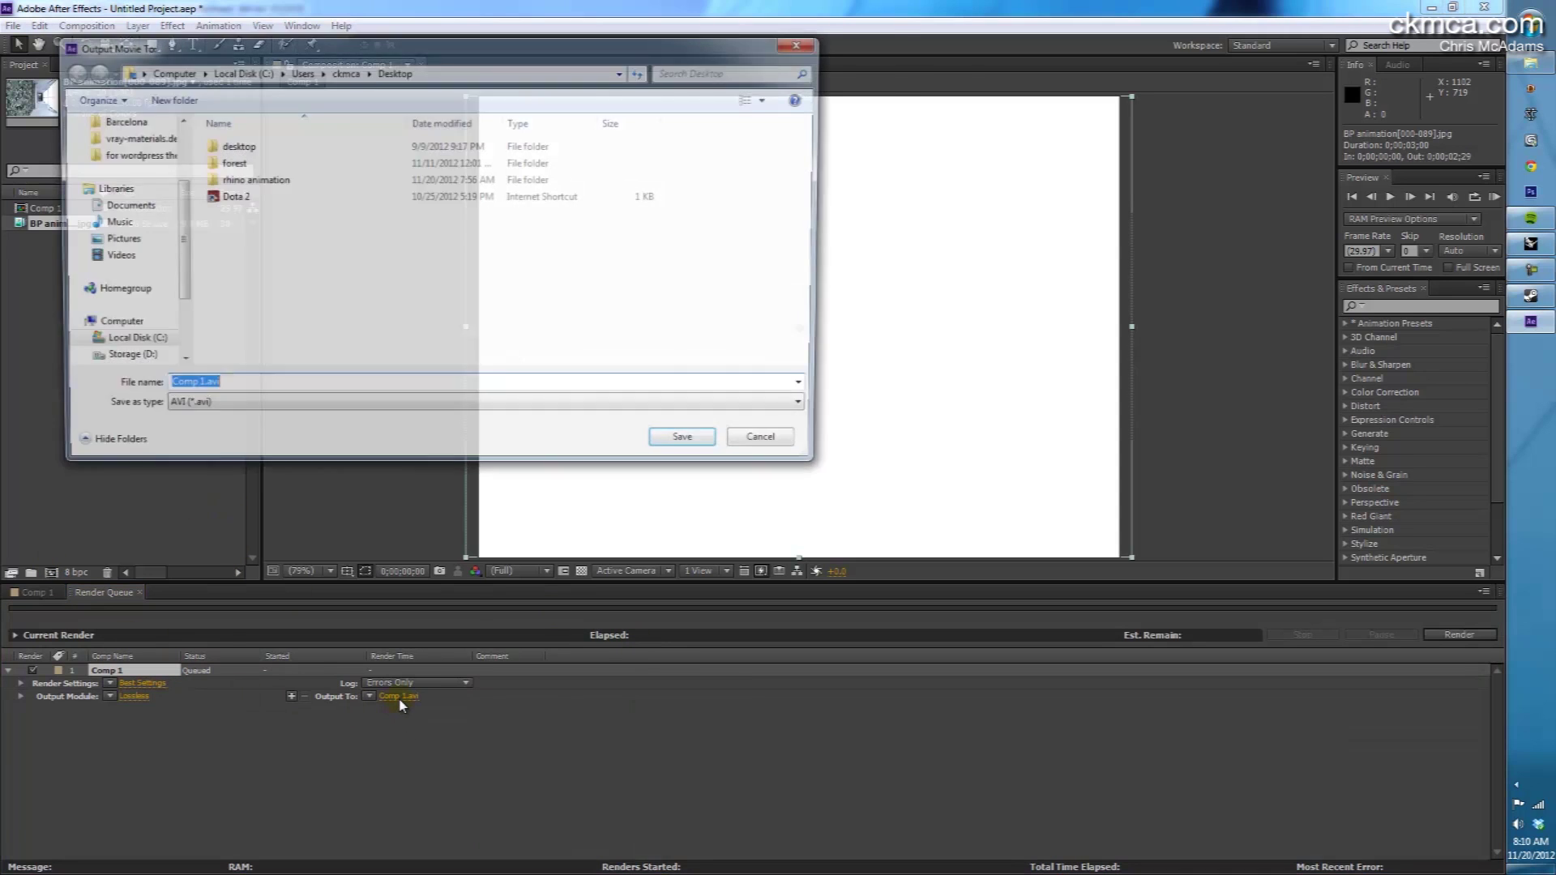
pyautogui.click(251, 180)
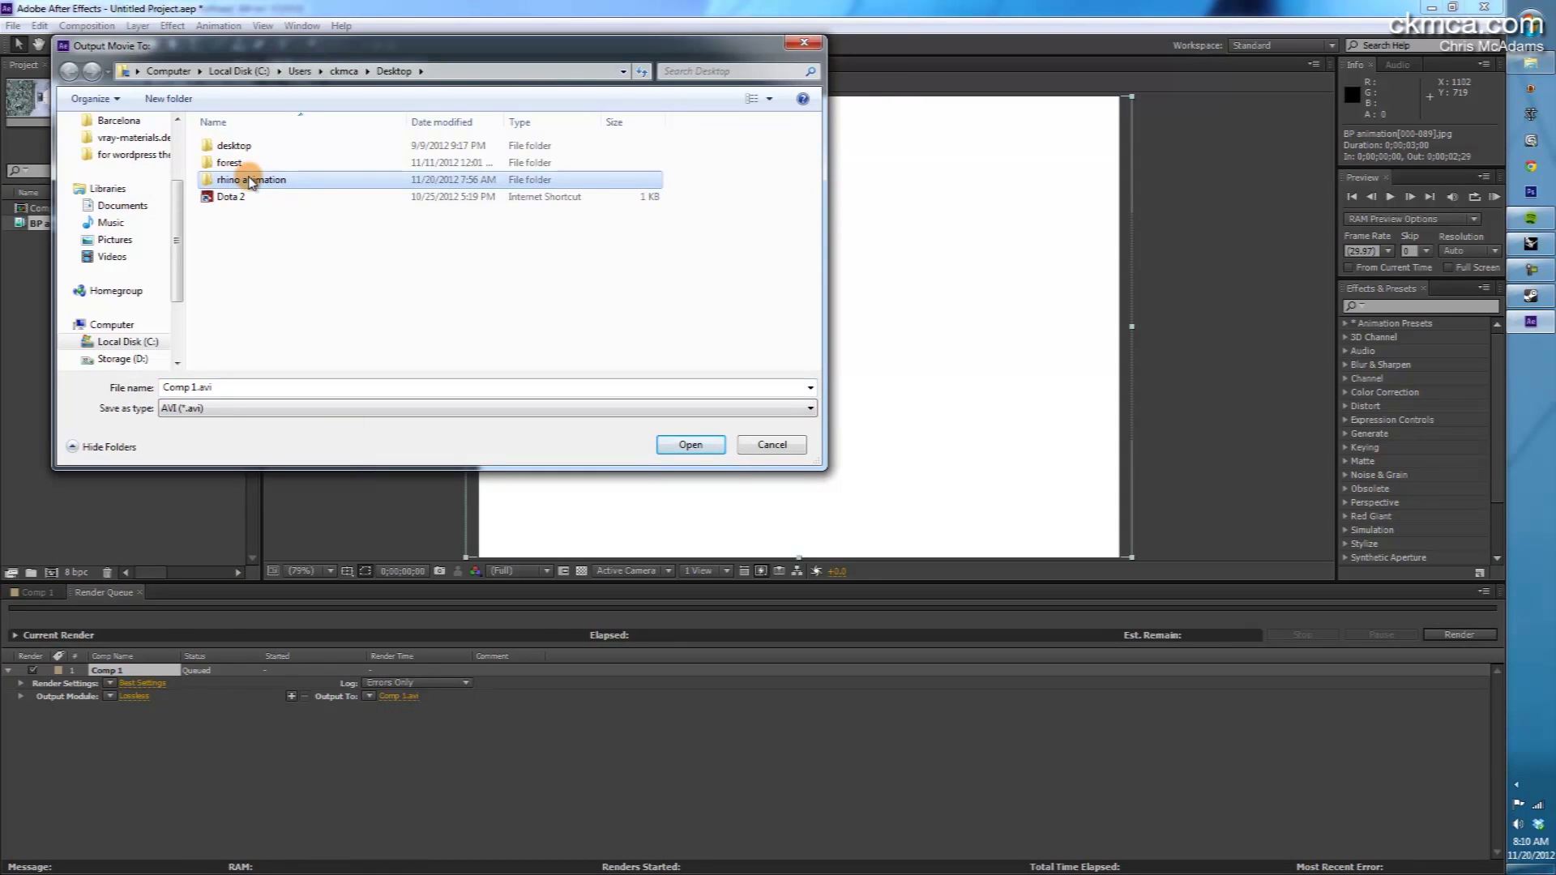
pyautogui.doubleClick(251, 180)
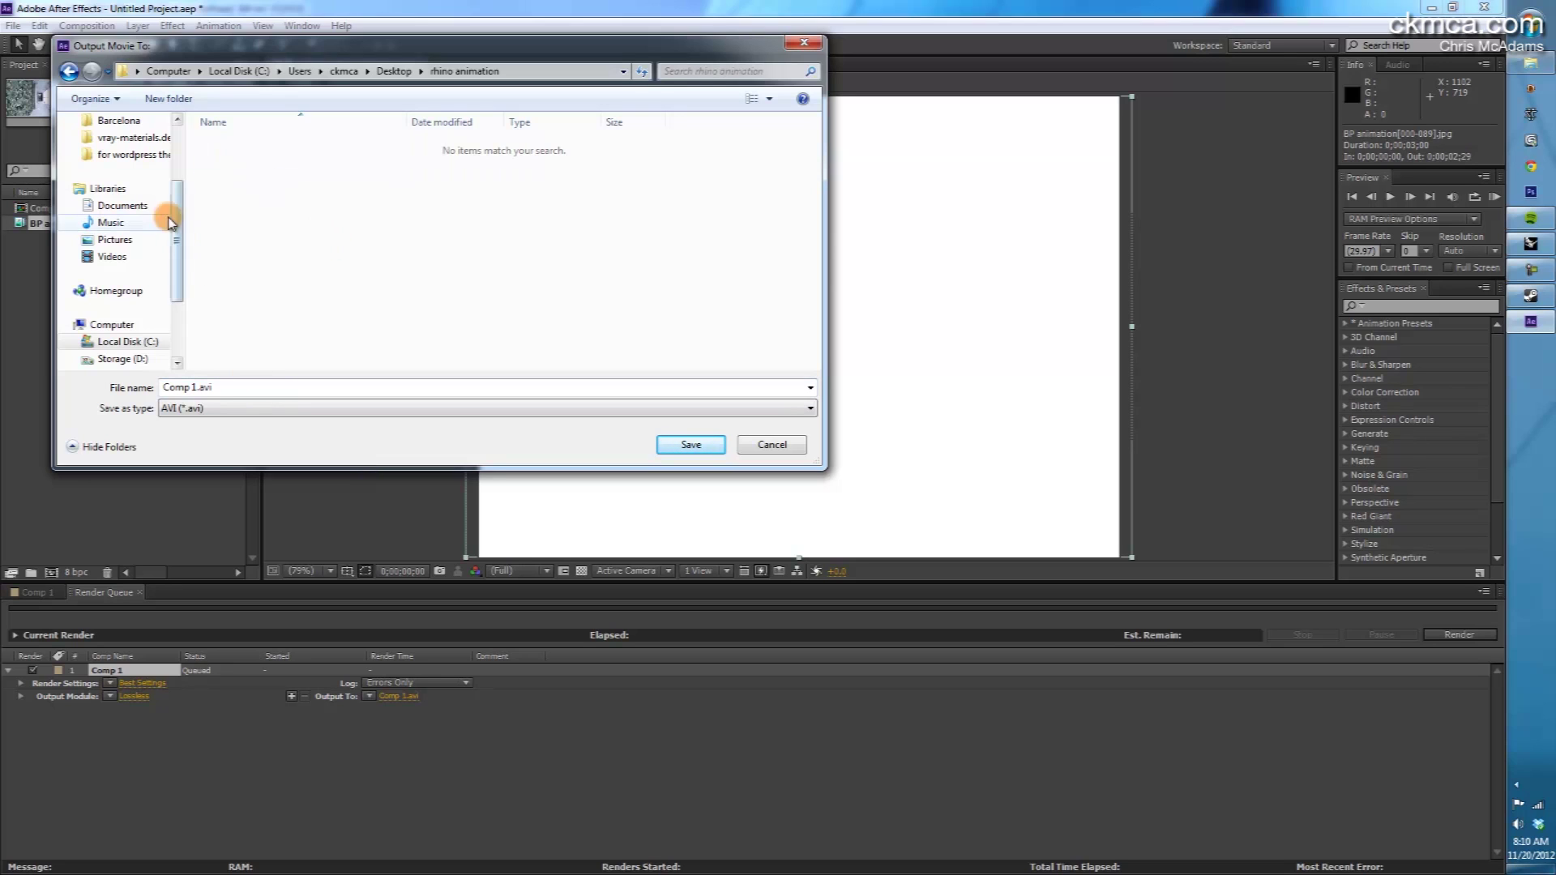
pyautogui.scroll(3, 154, 154)
pyautogui.click(122, 144)
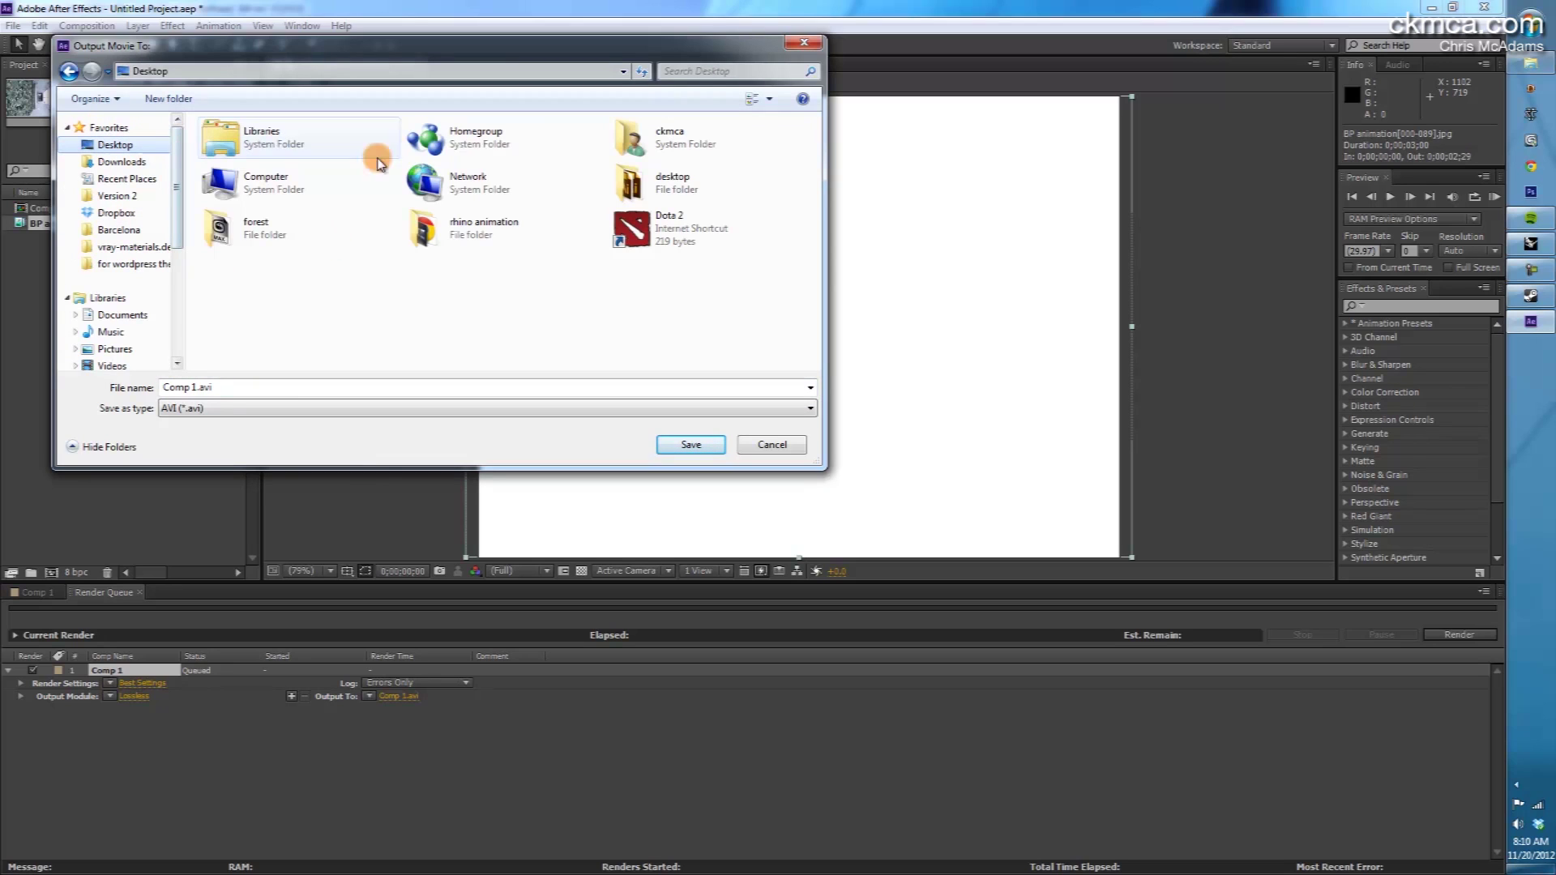
pyautogui.doubleClick(448, 233)
pyautogui.click(245, 386)
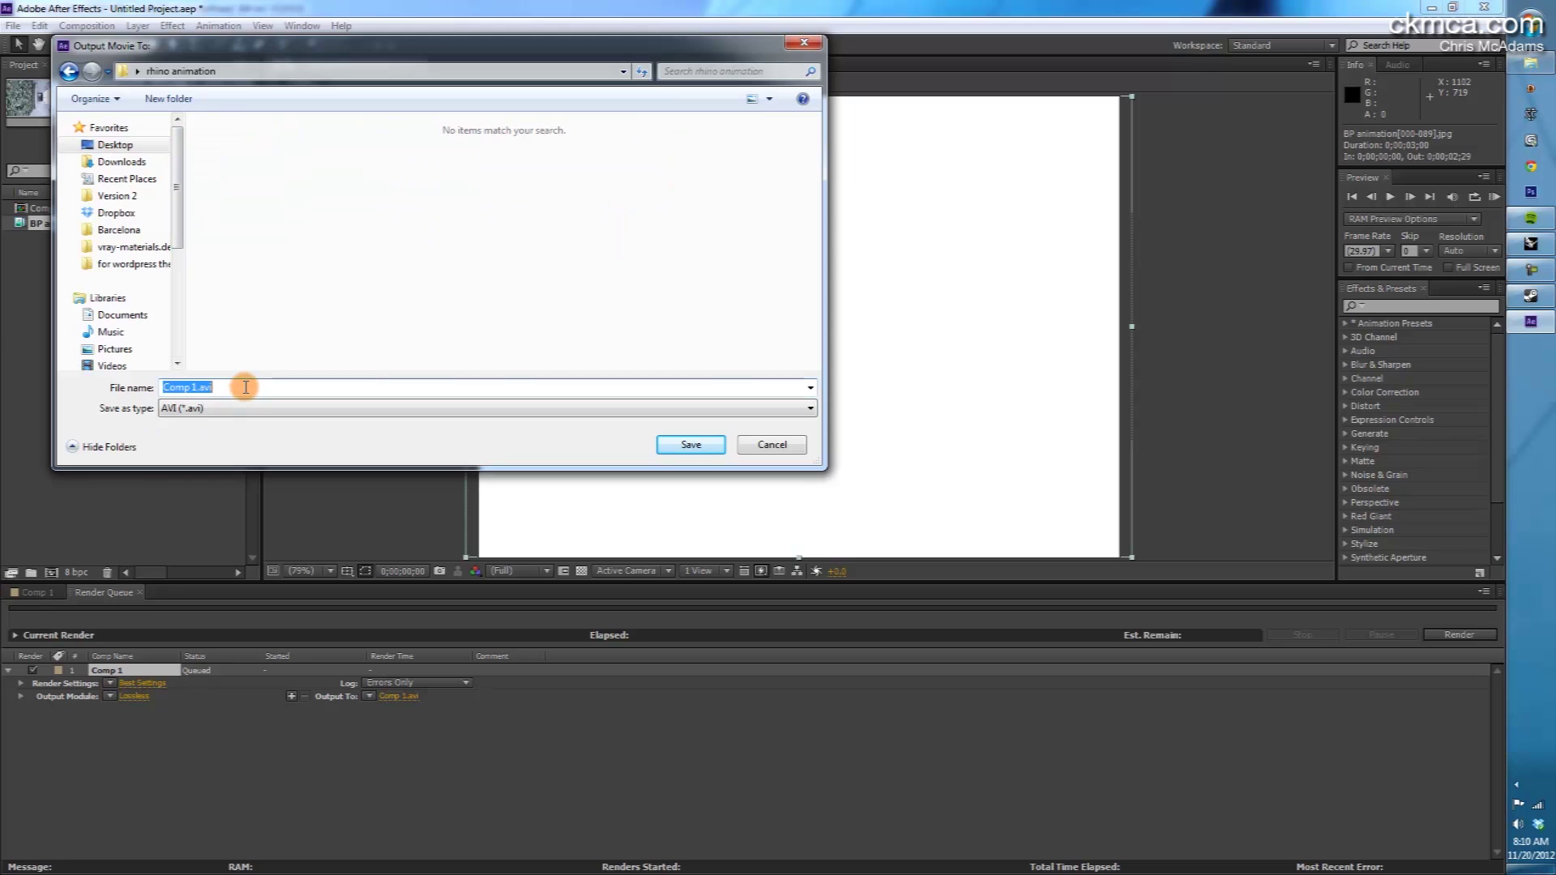
pyautogui.write('rendered from AE')
pyautogui.click(685, 444)
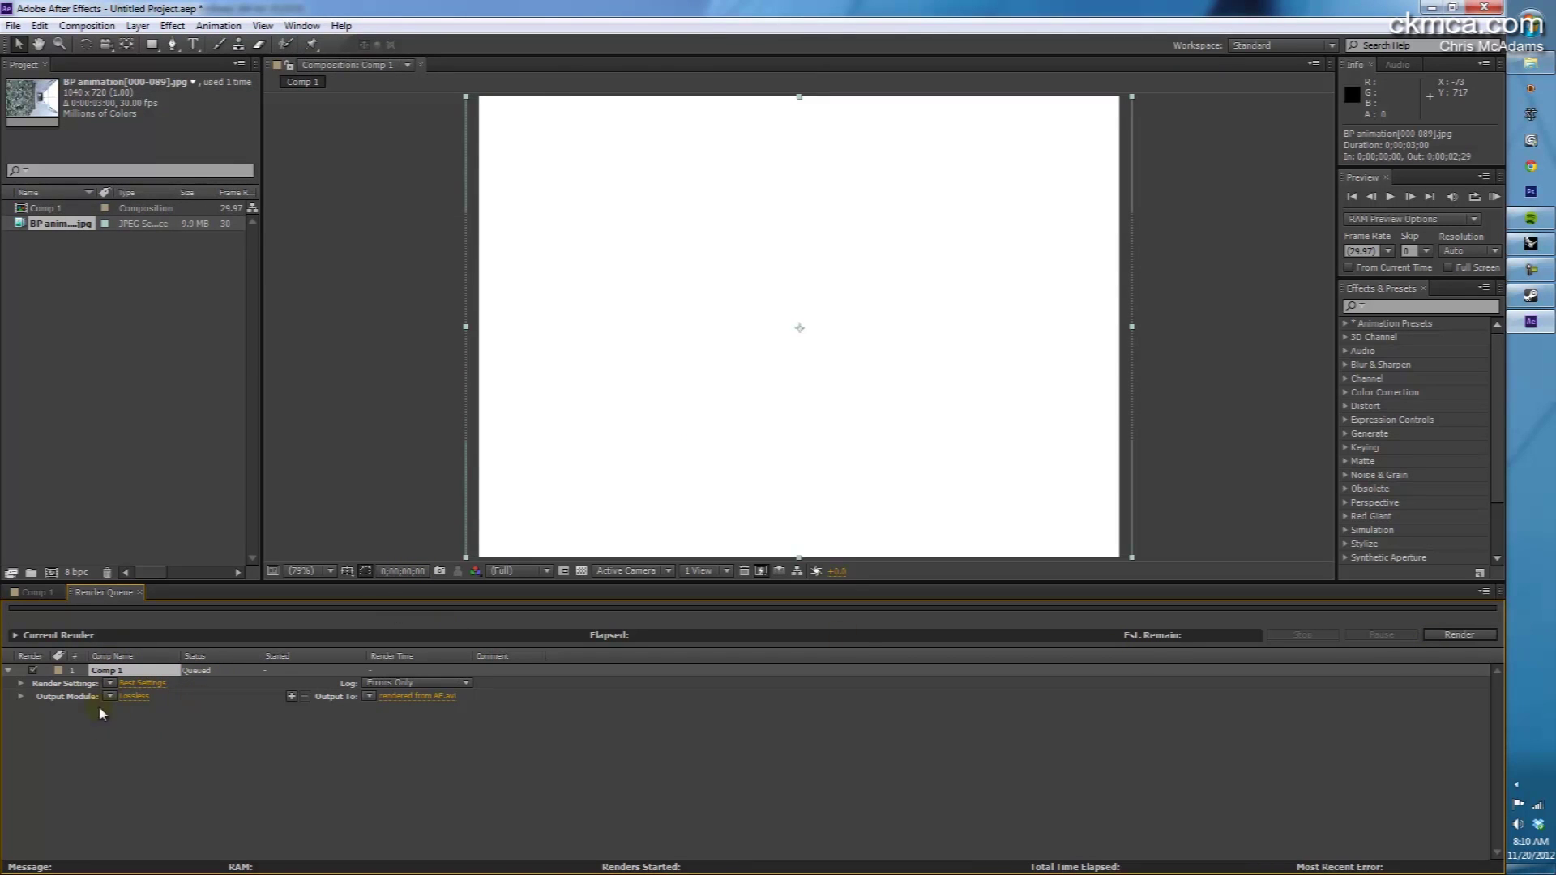
pyautogui.click(1459, 635)
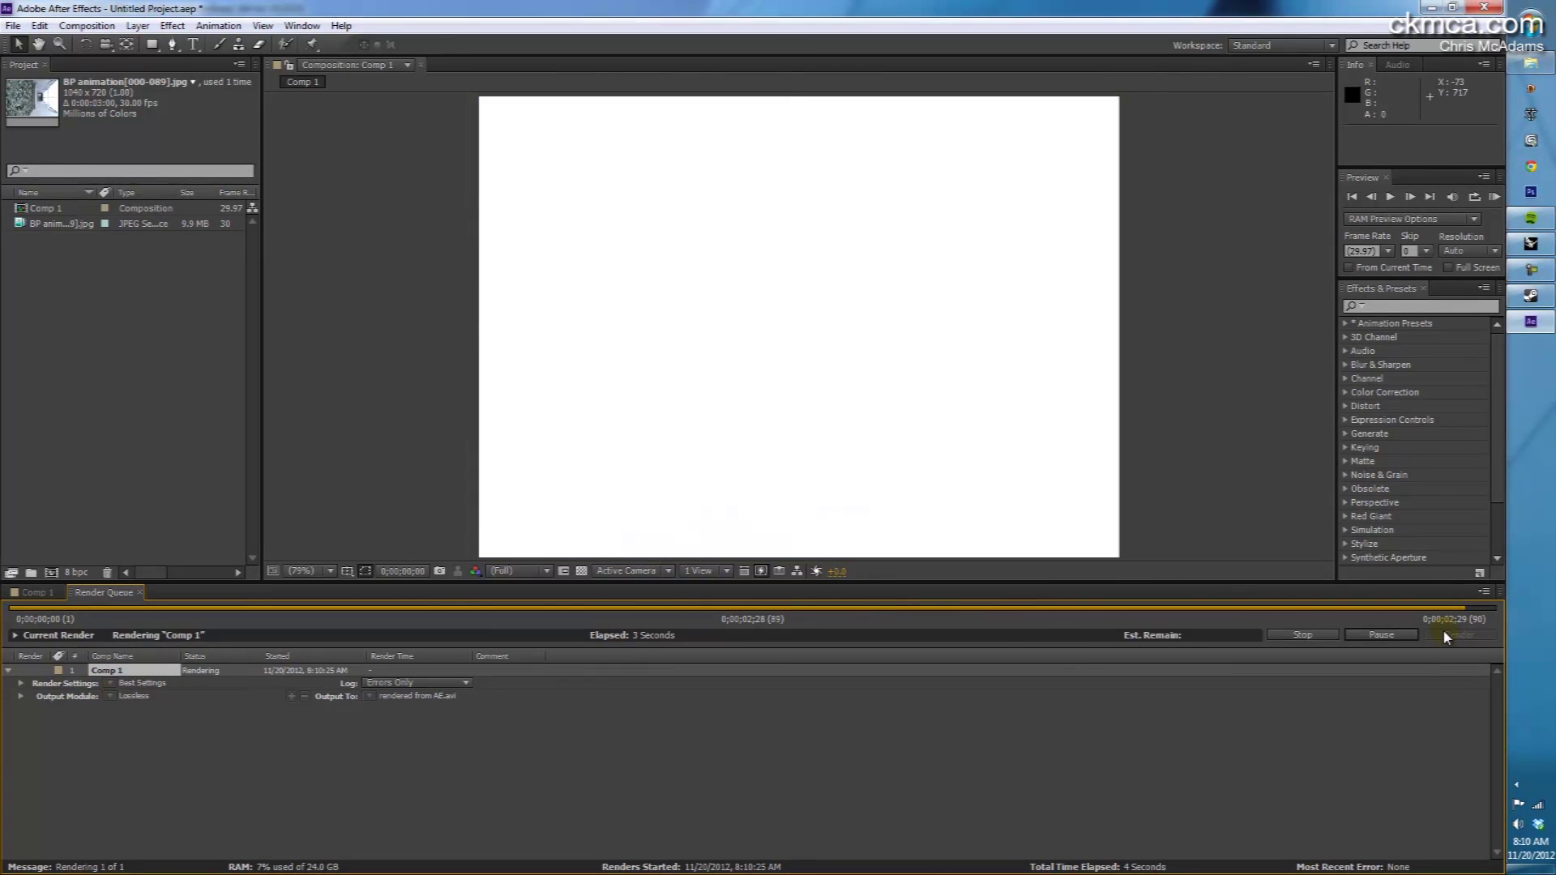
# Switch to the Desktop's rhino animation folder in Windows Explorer and select rendered from AE.avi to check its file details.
pyautogui.click(1431, 7)
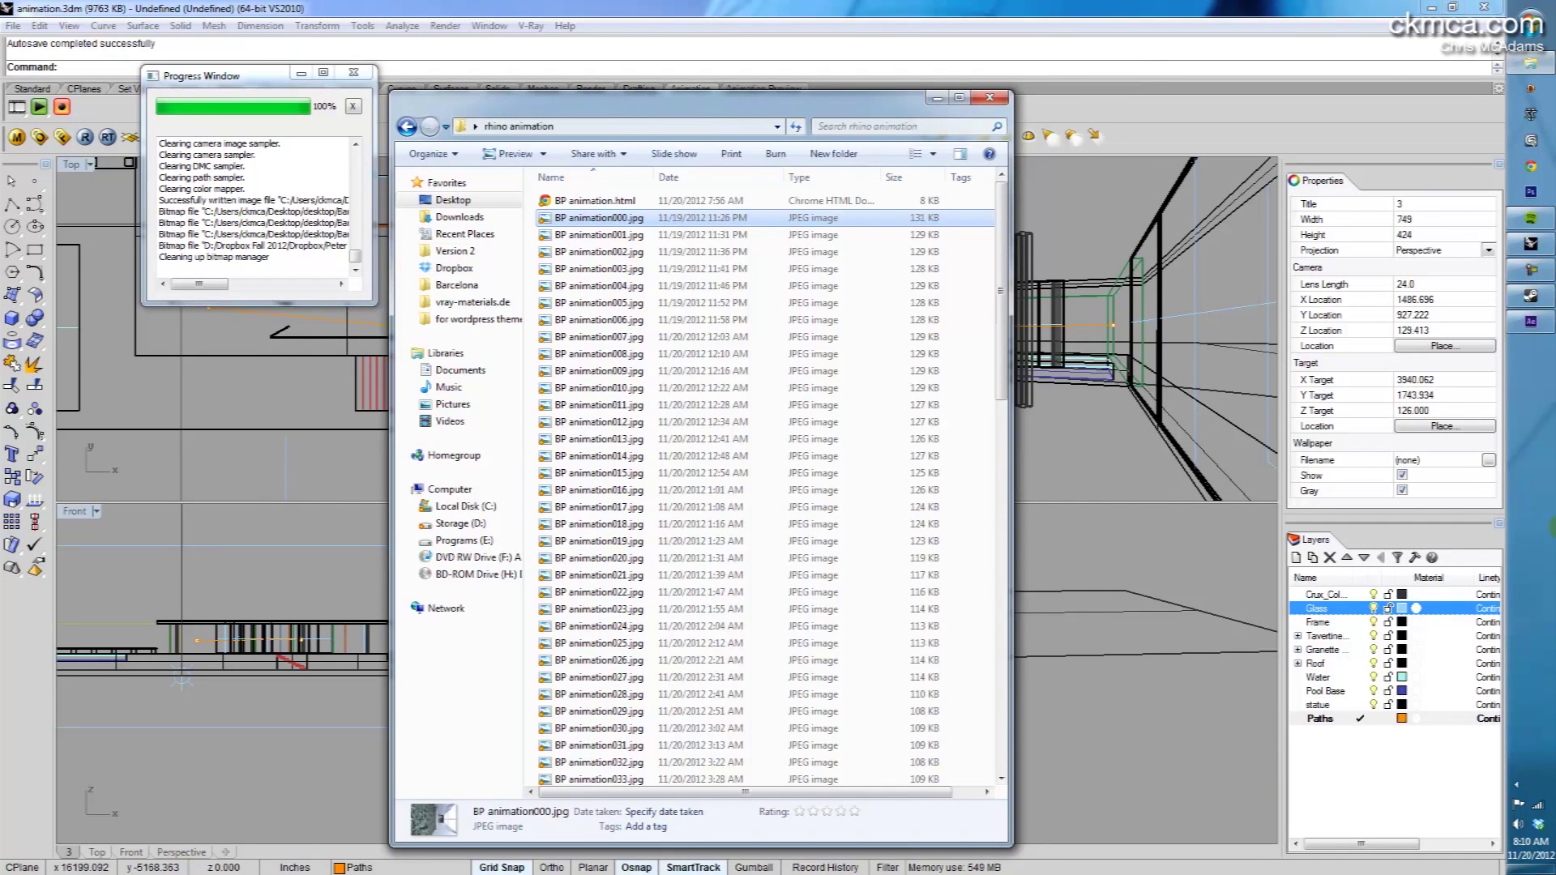
pyautogui.click(1530, 868)
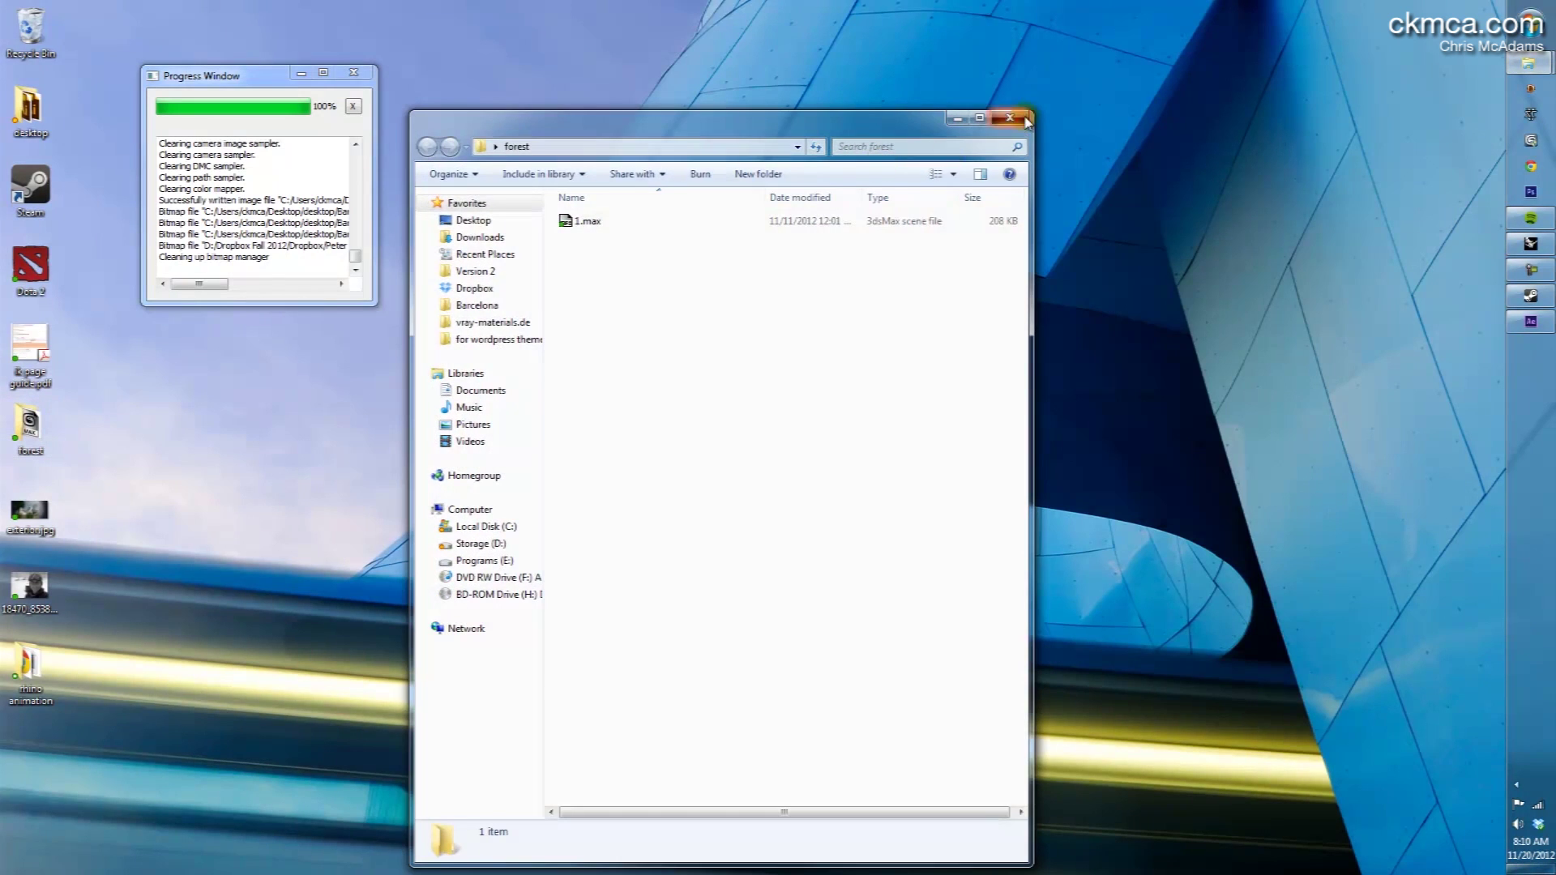
pyautogui.click(24, 561)
pyautogui.doubleClick(28, 666)
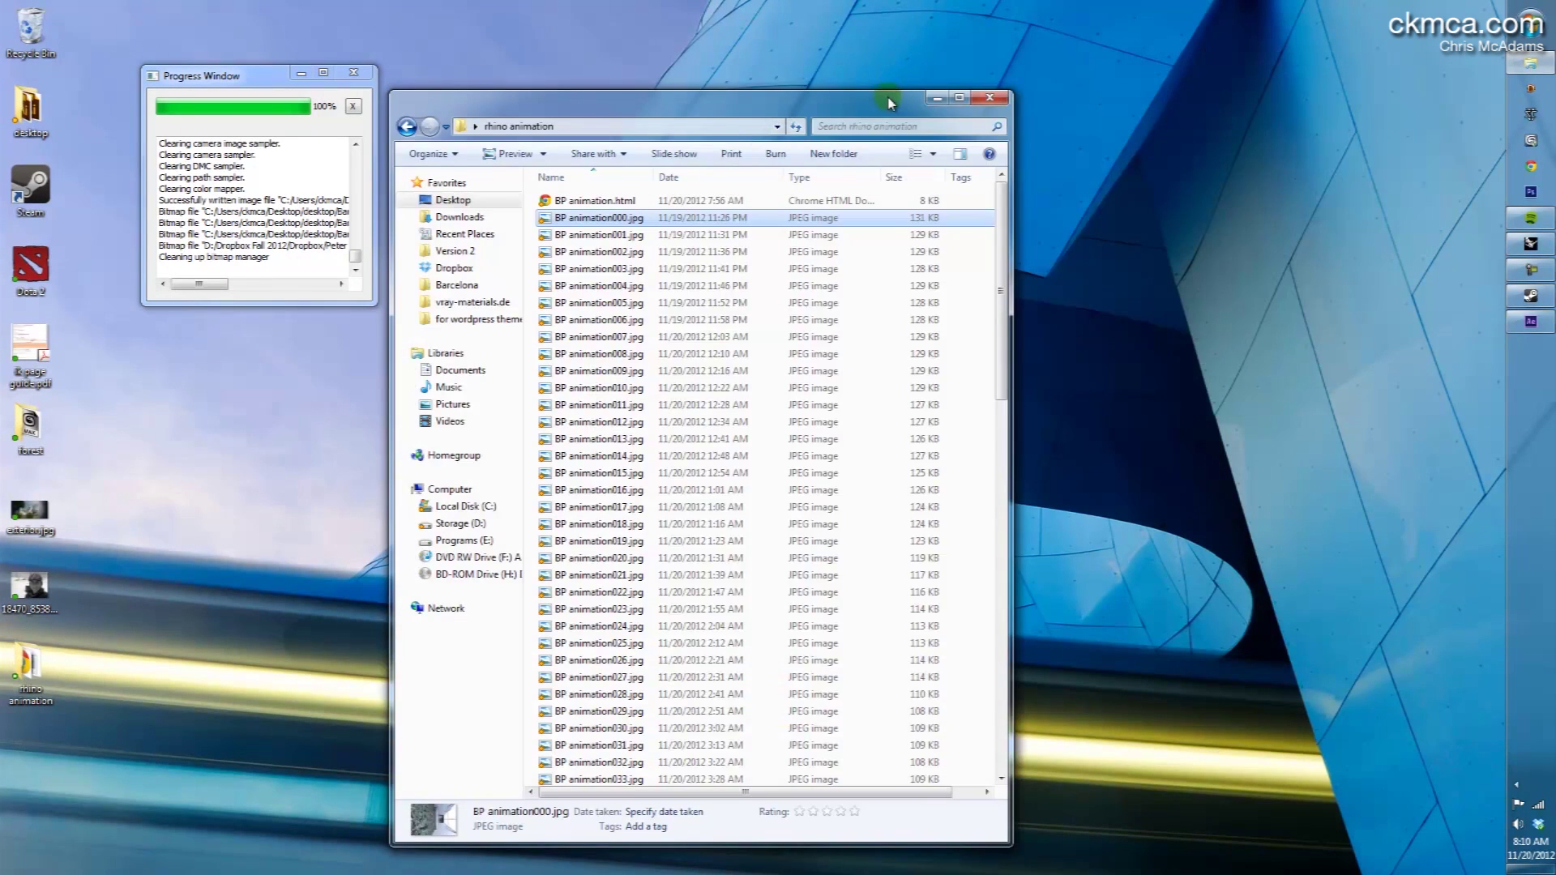
pyautogui.doubleClick(888, 102)
pyautogui.scroll(-15, 504, 201)
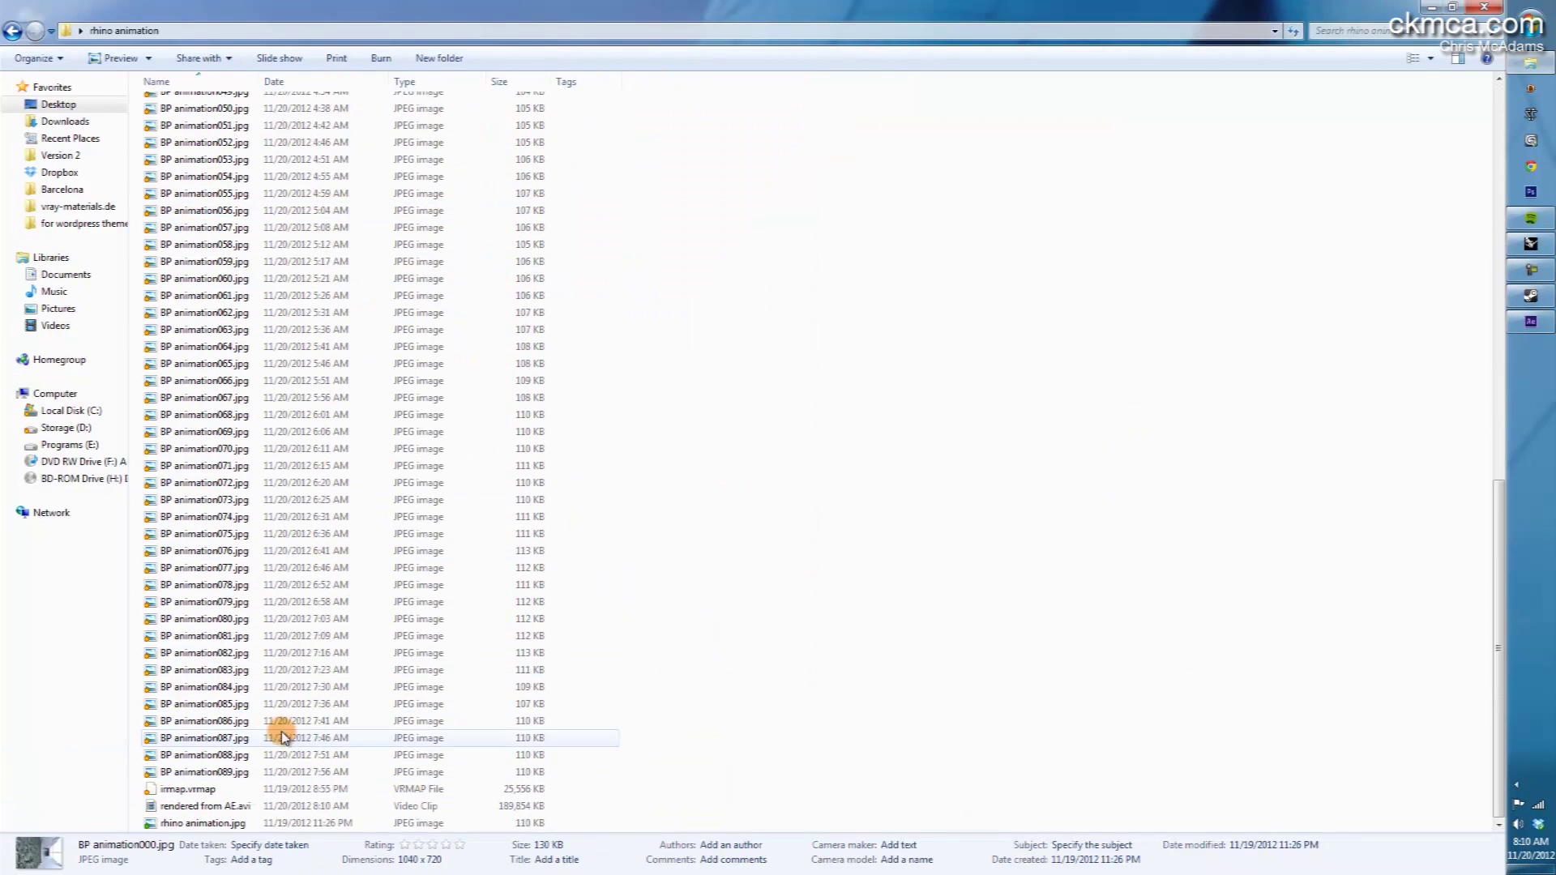
pyautogui.click(209, 806)
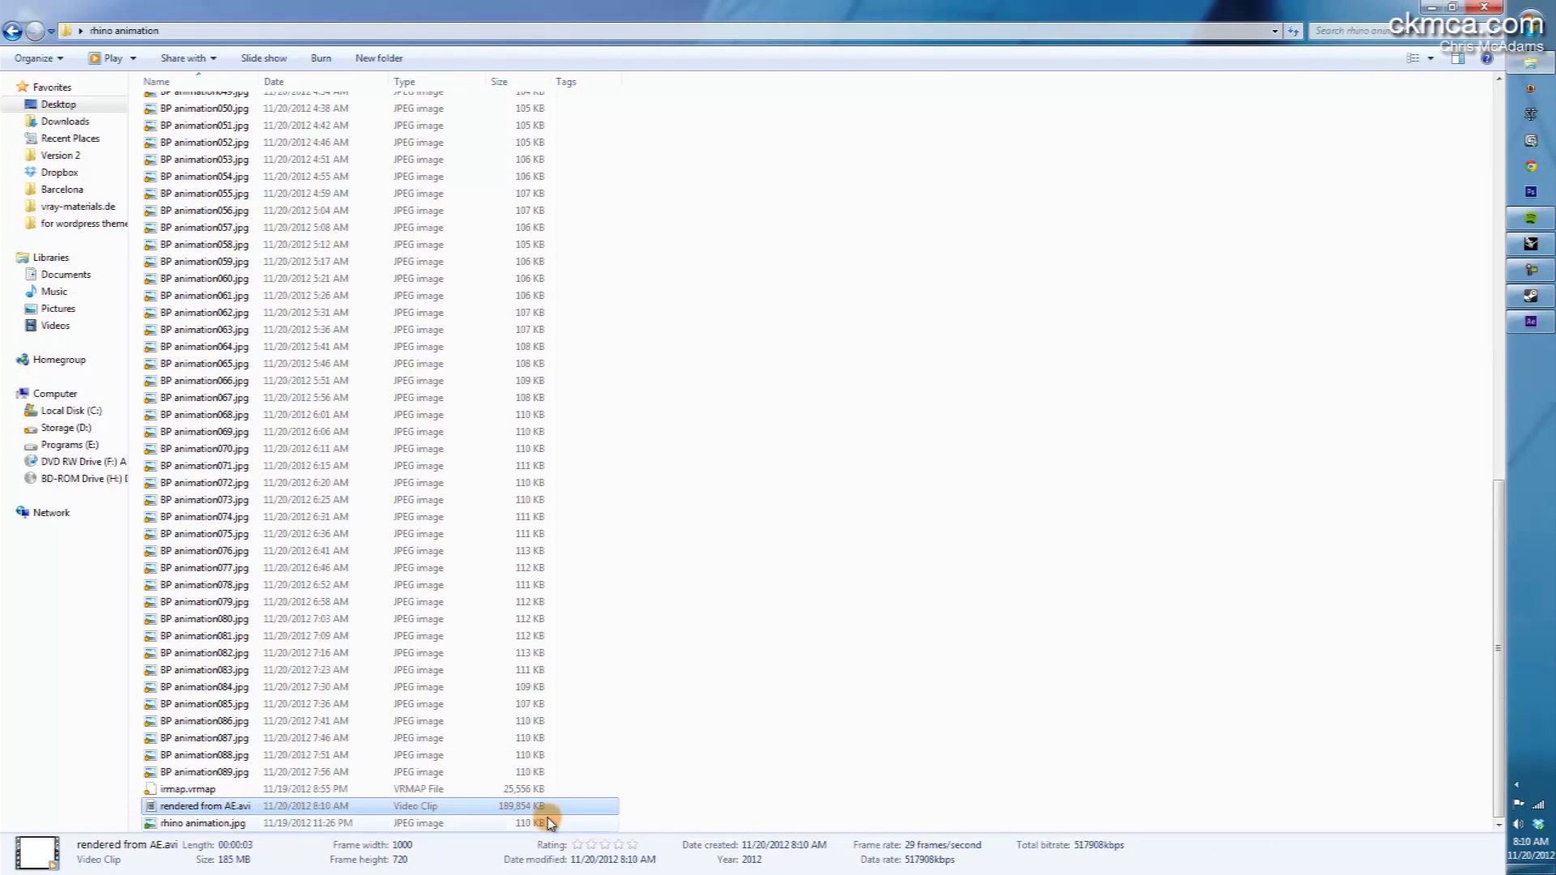
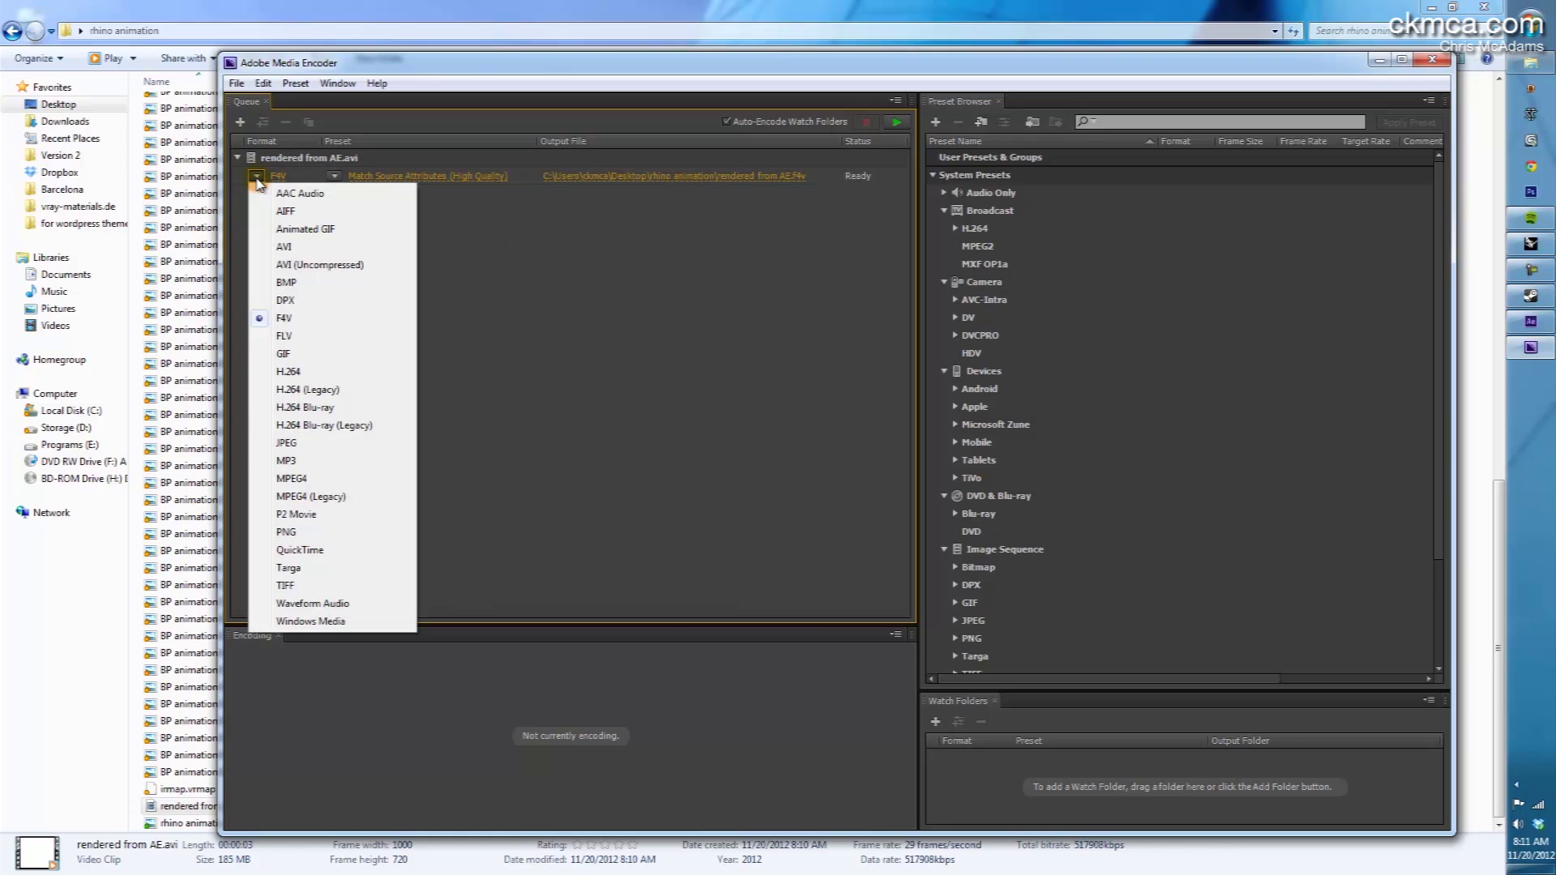
# In Adobe Media Encoder, set the queued rendered from AE.avi to the H.264 format with the YouTube HD 720p 29.97 preset.
pyautogui.click(327, 374)
pyautogui.click(333, 176)
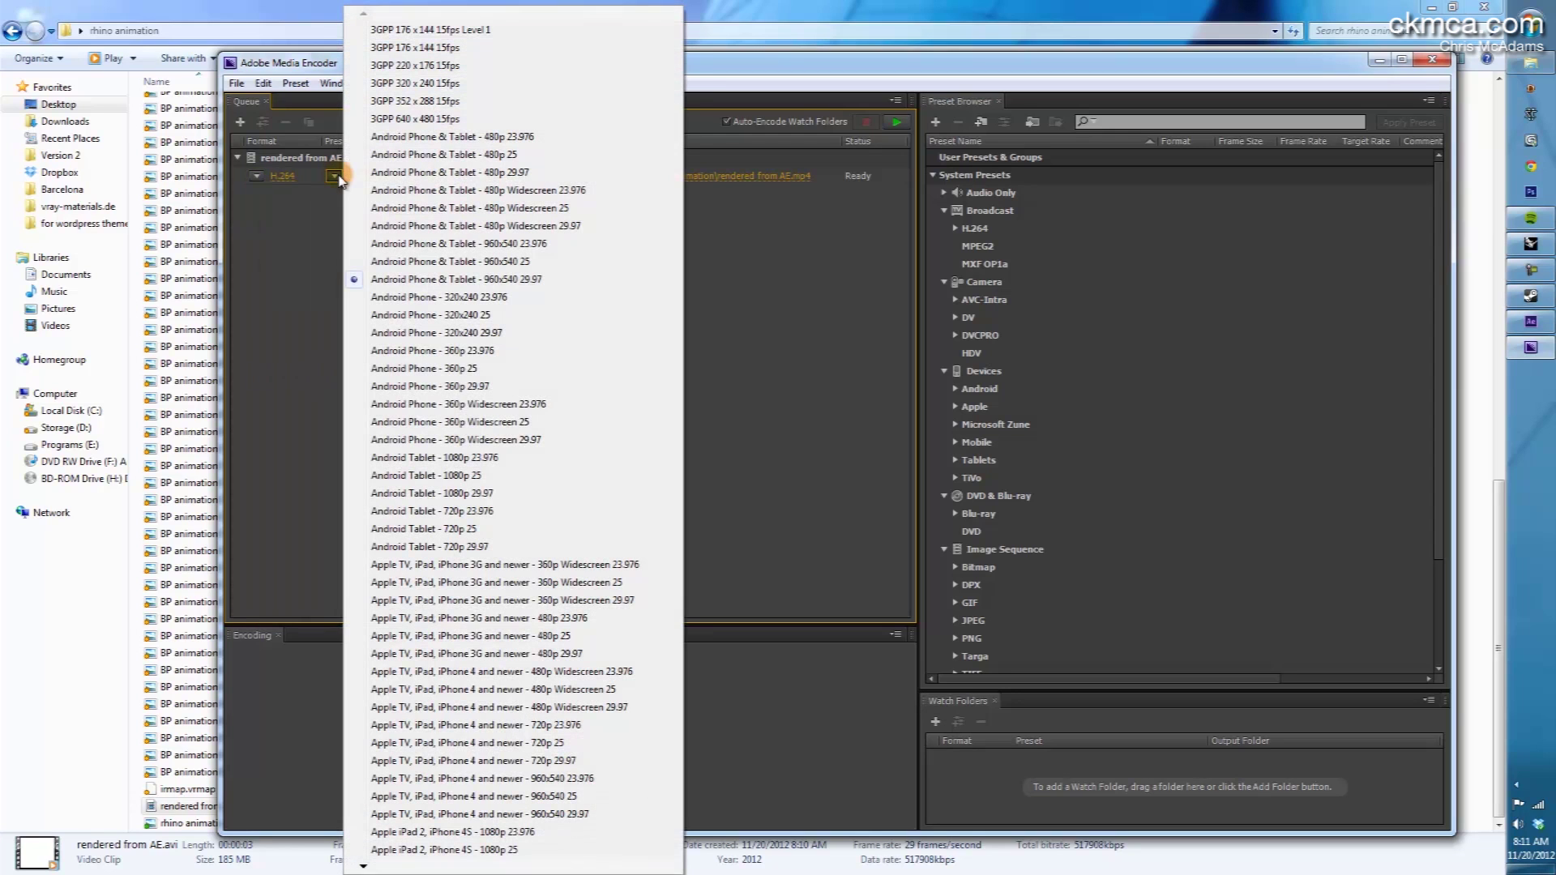
pyautogui.moveTo(393, 864)
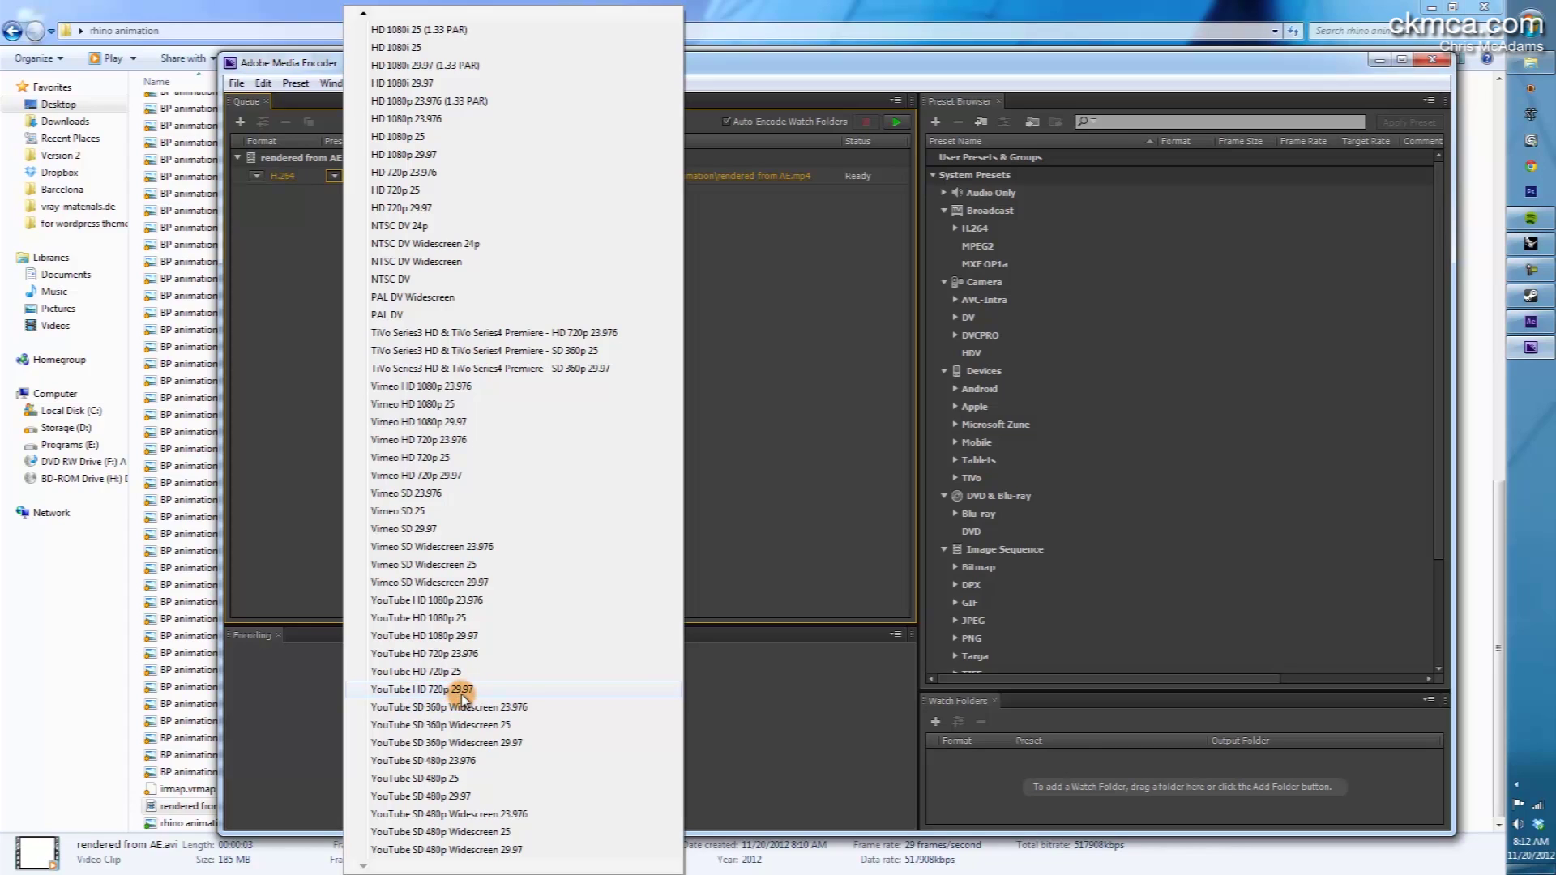
pyautogui.click(462, 690)
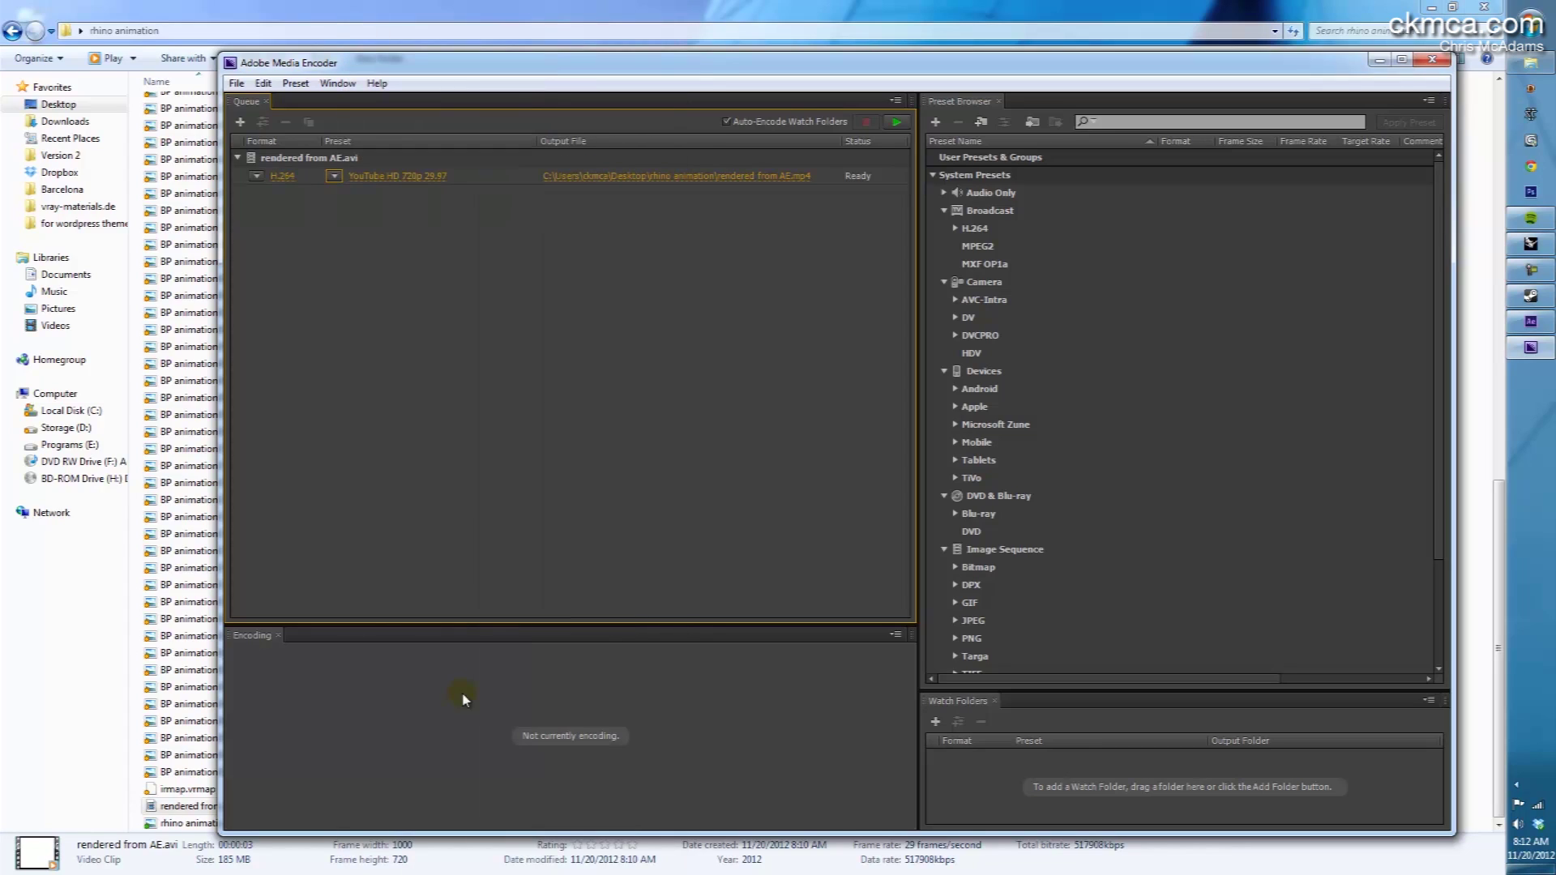
# Name the encoder's output file rendered from ME.mp4 in the rhino animation folder and start encoding the queue.
pyautogui.click(726, 175)
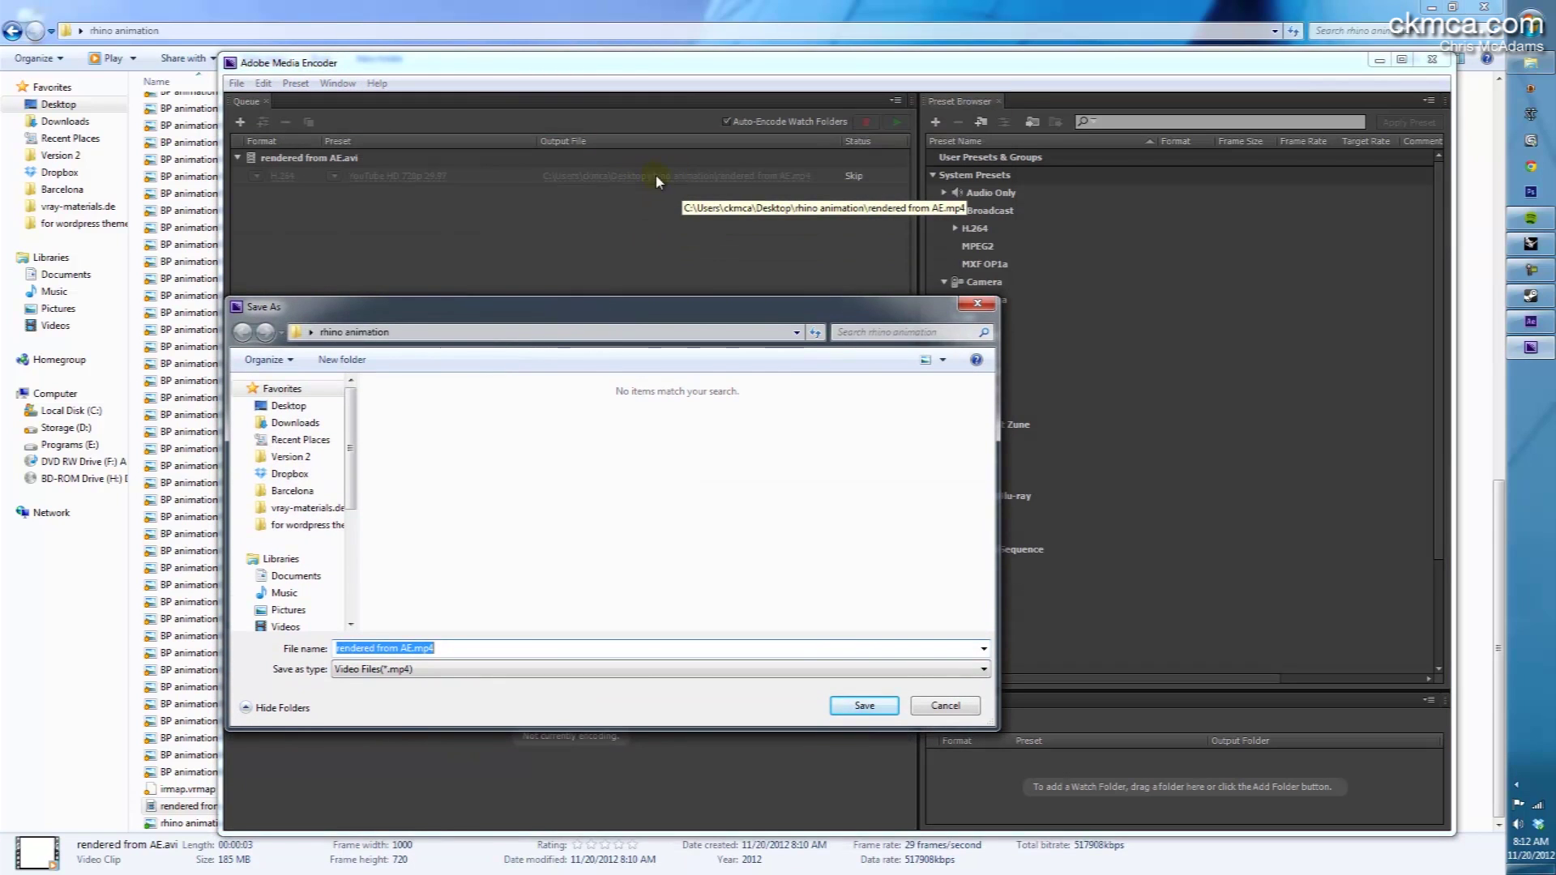
pyautogui.click(407, 646)
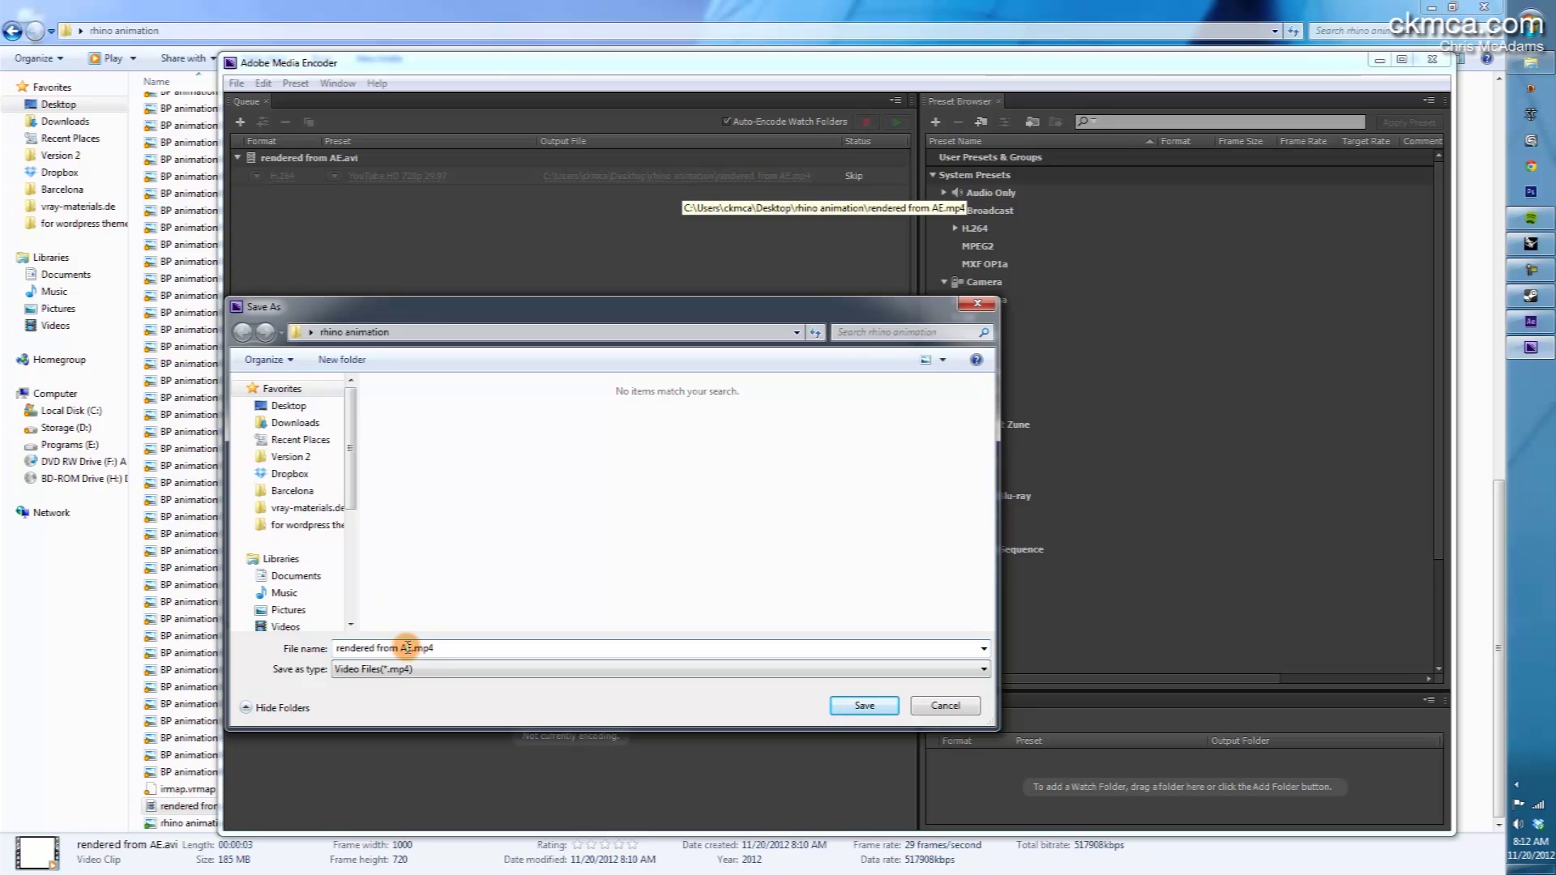
pyautogui.write('ME')
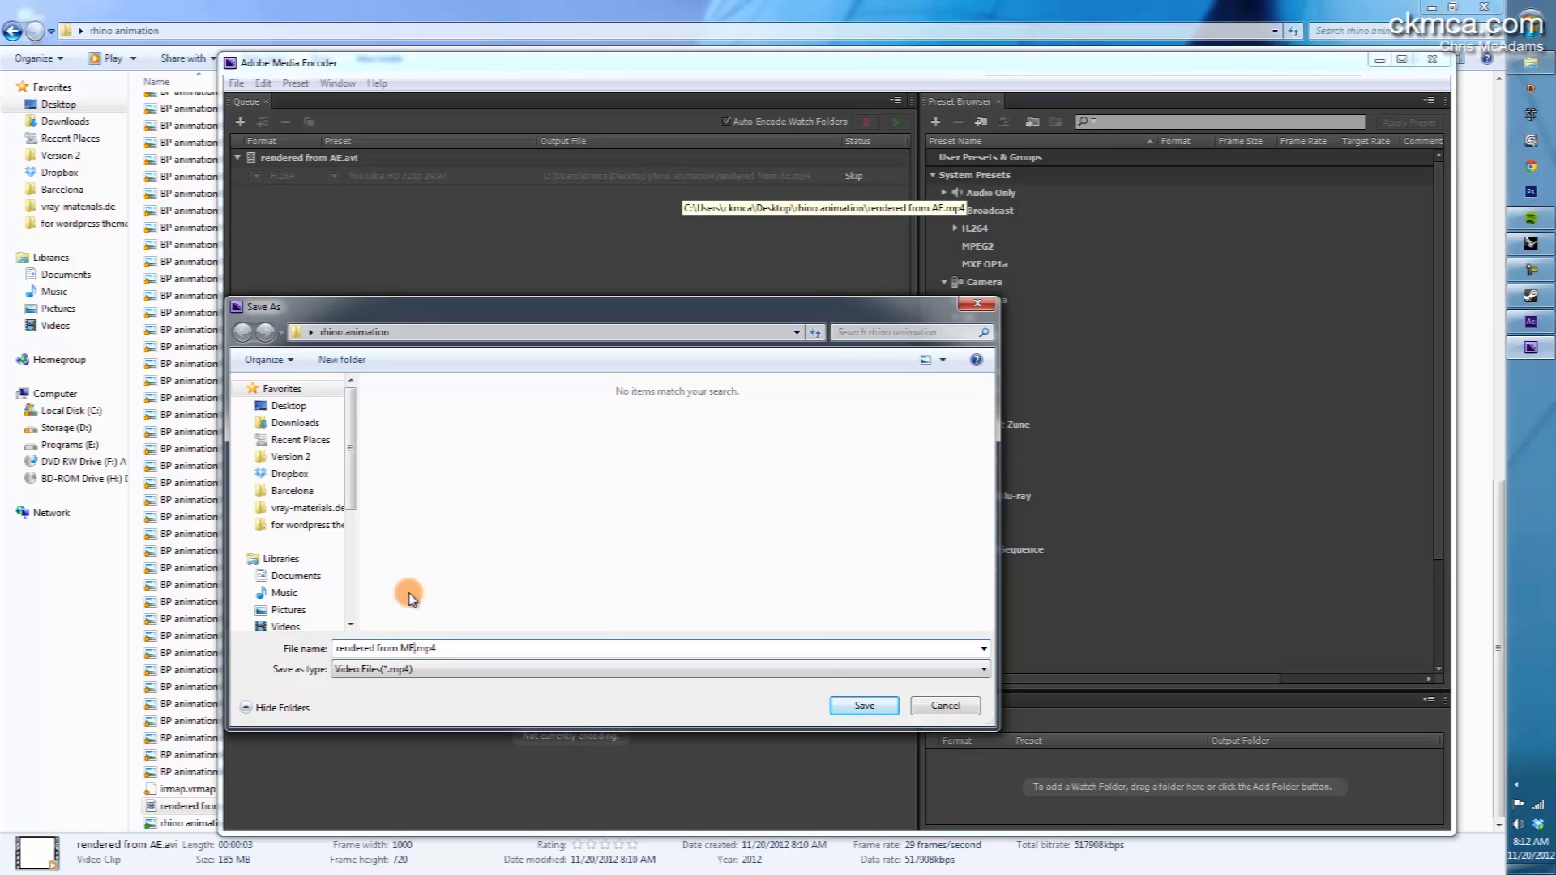
pyautogui.click(885, 706)
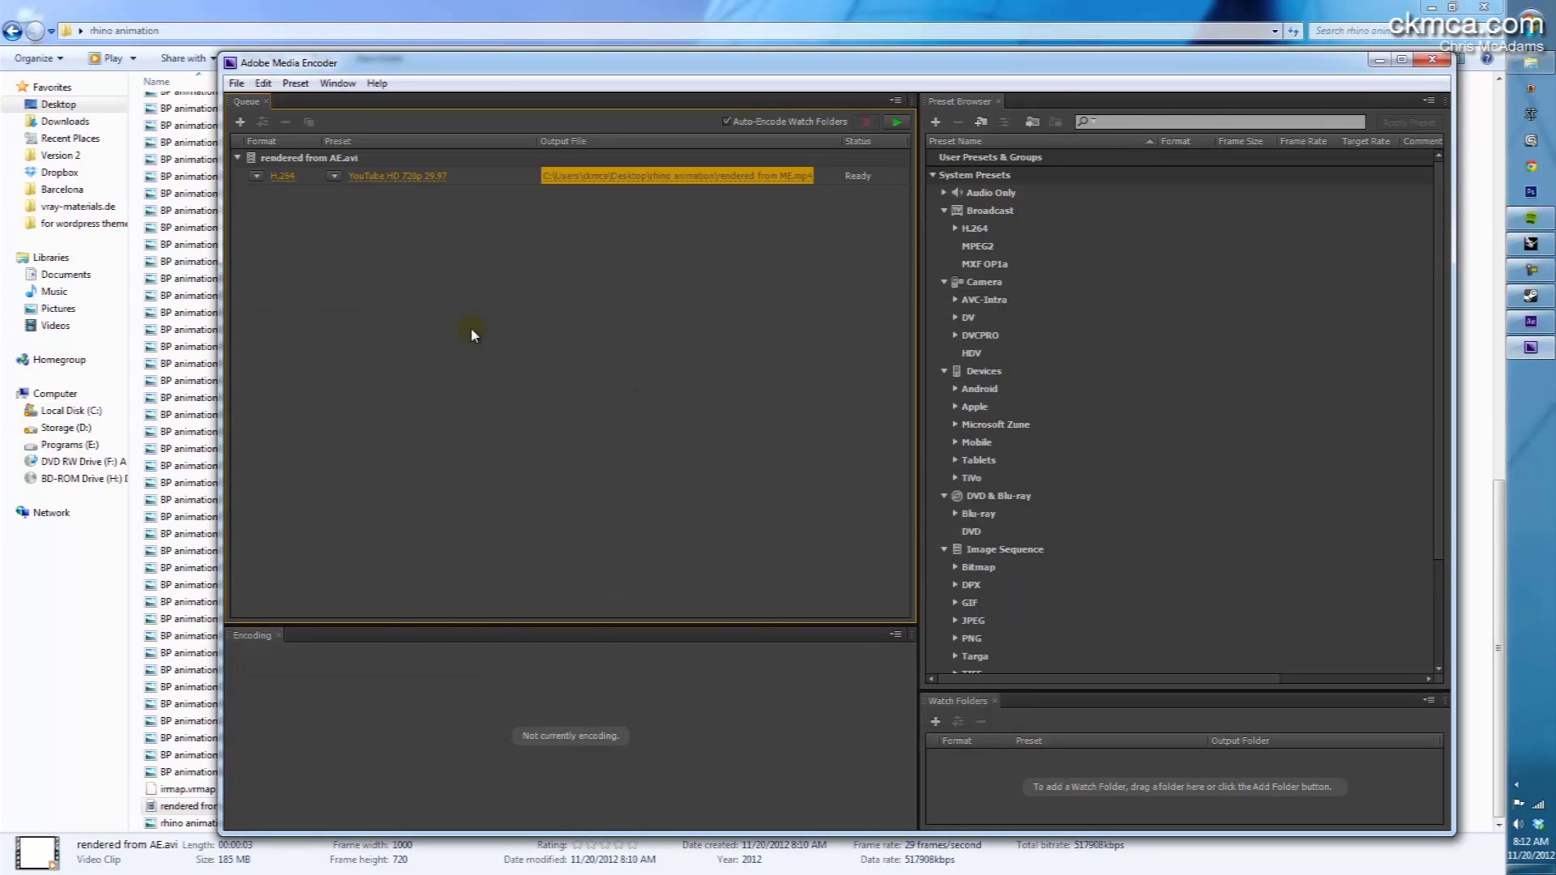
pyautogui.click(897, 121)
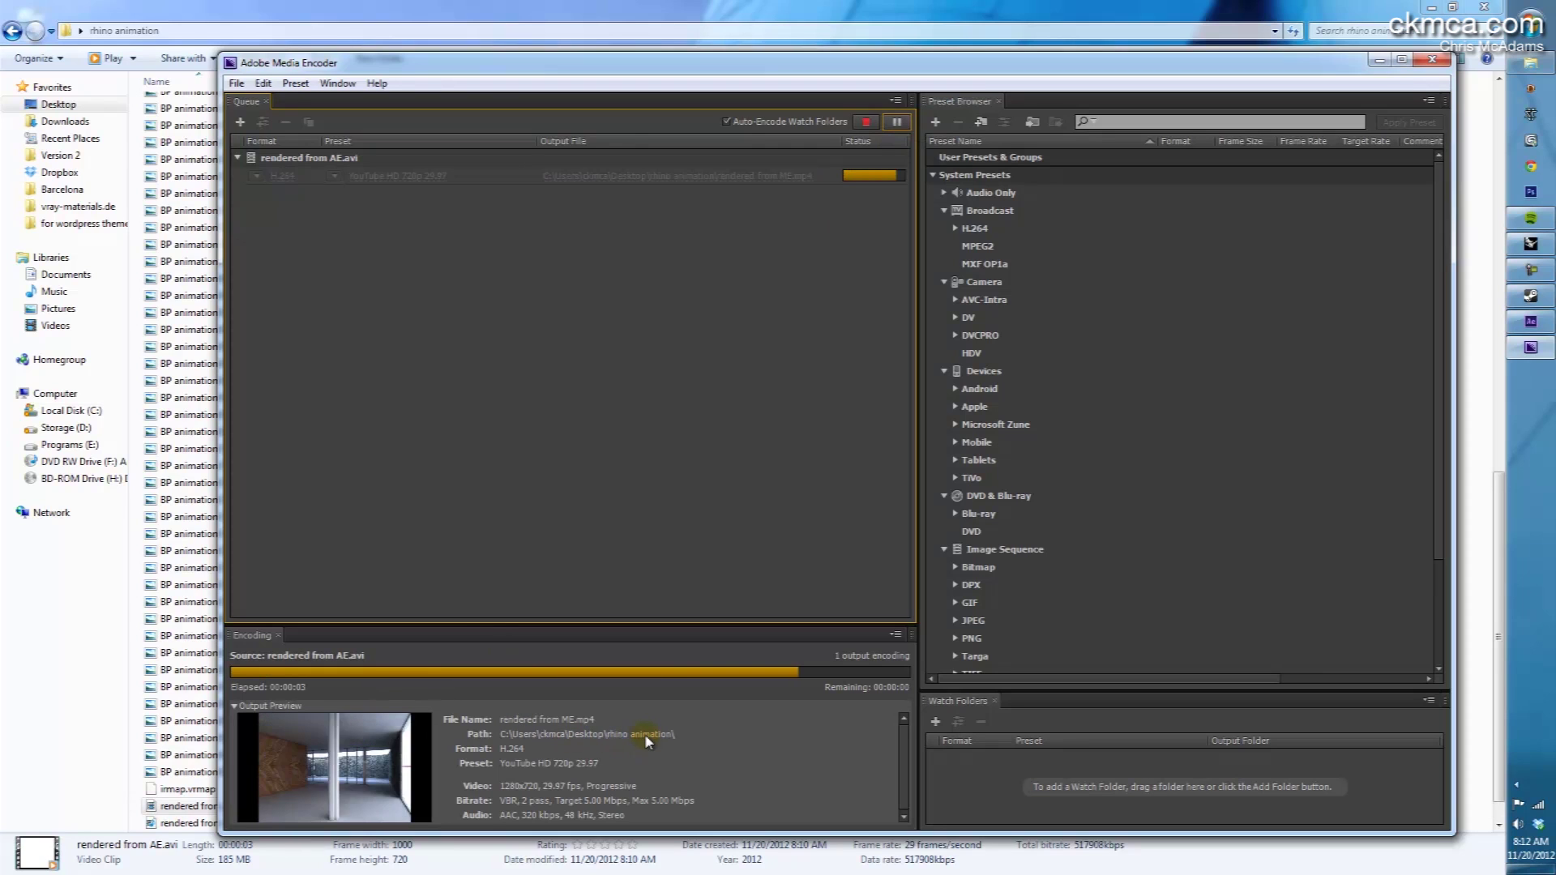
# Switch back to the rhino animation folder and compare the file sizes of rendered from AE.avi and rendered from ME.mp4.
pyautogui.click(522, 10)
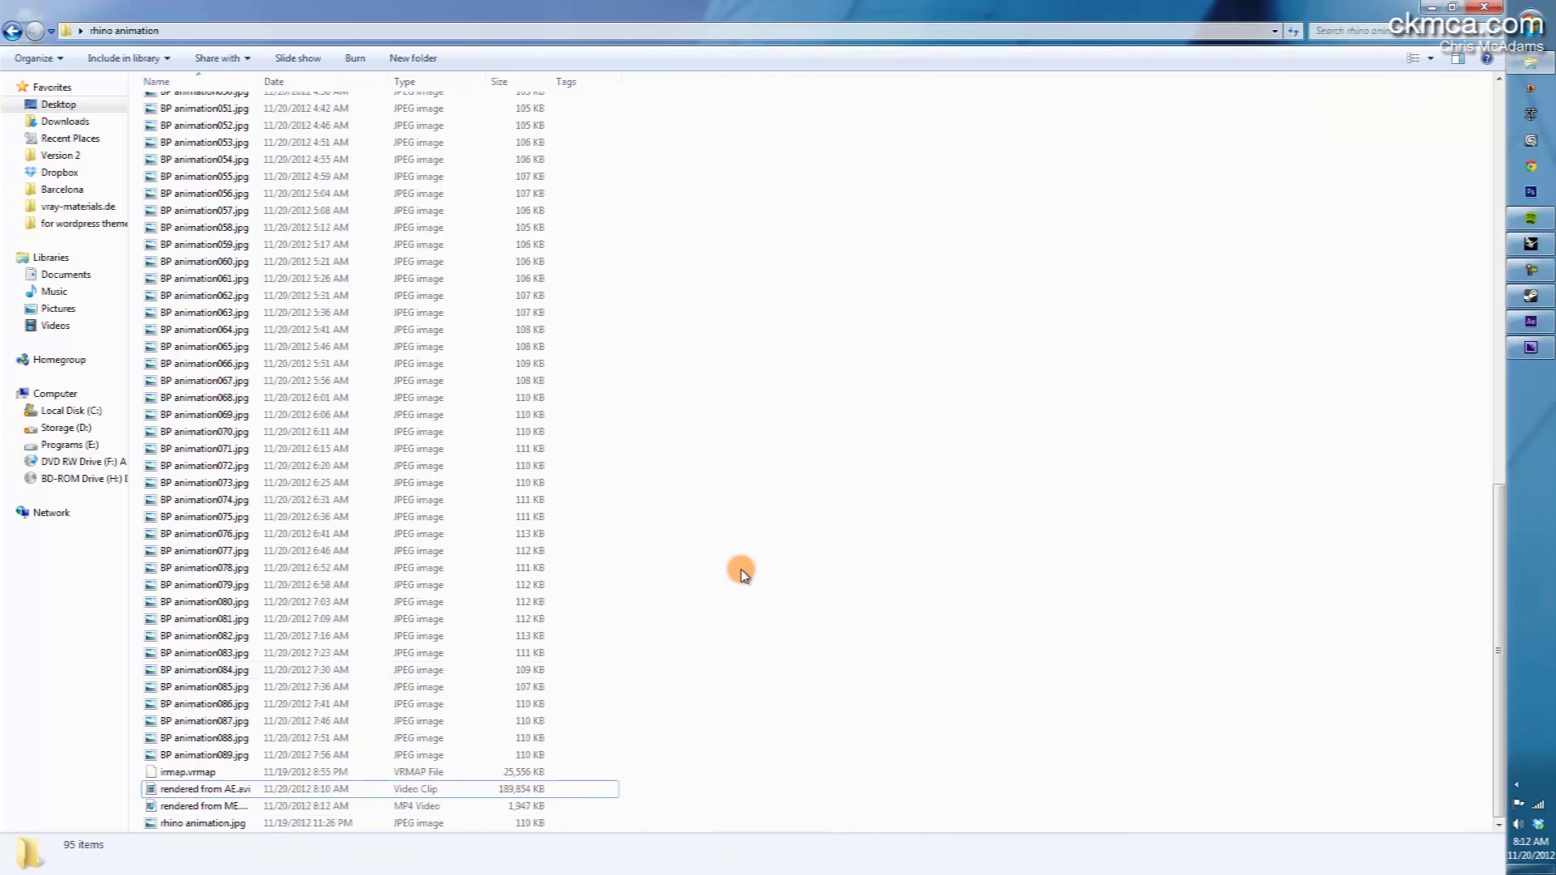
pyautogui.click(202, 789)
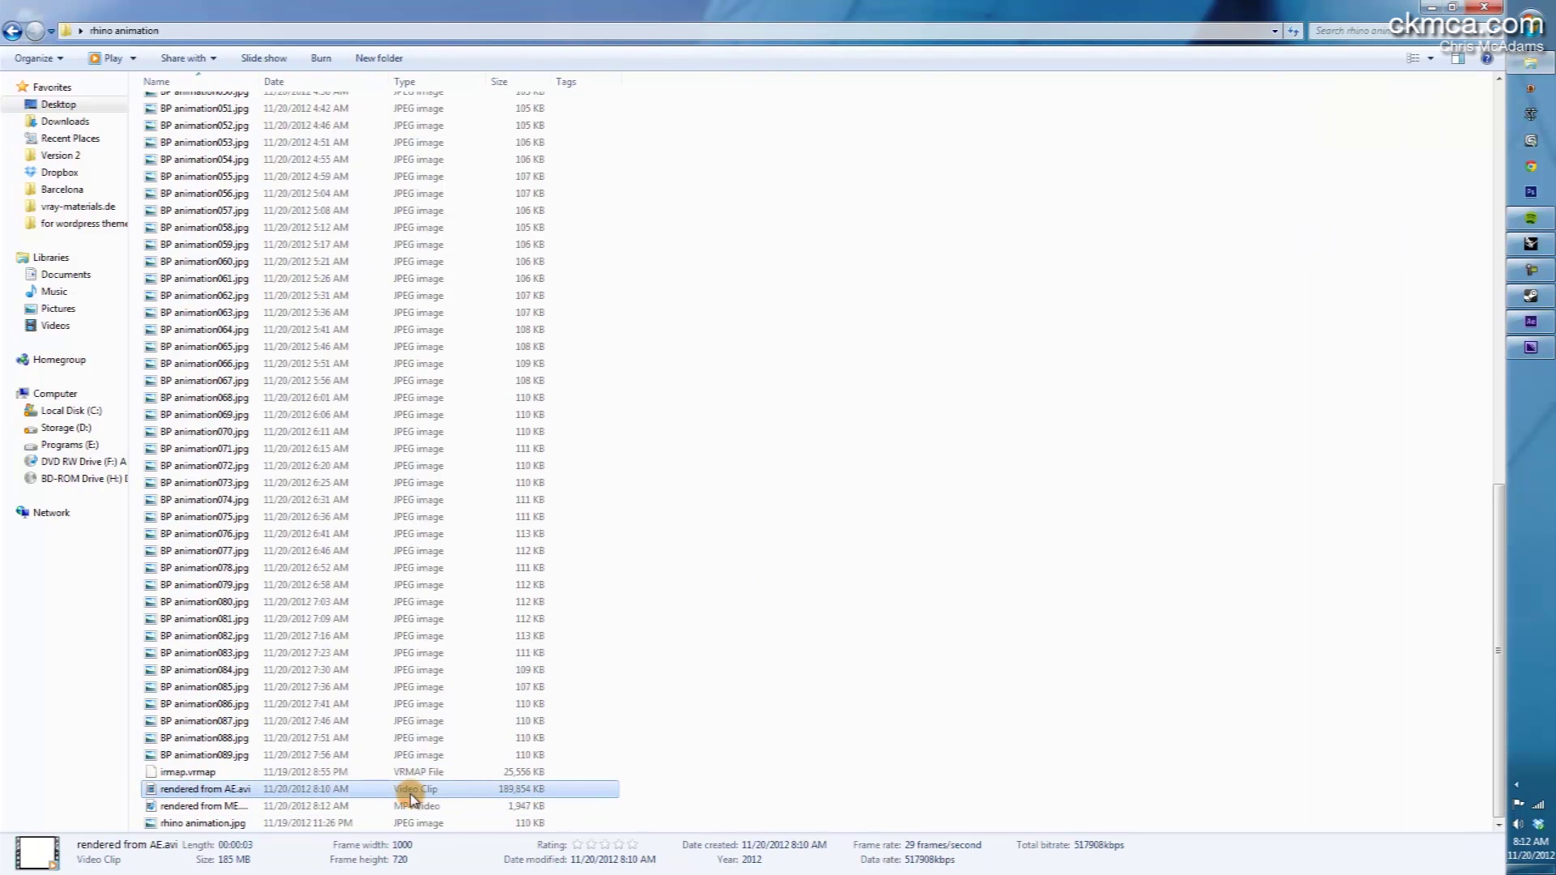
pyautogui.click(515, 806)
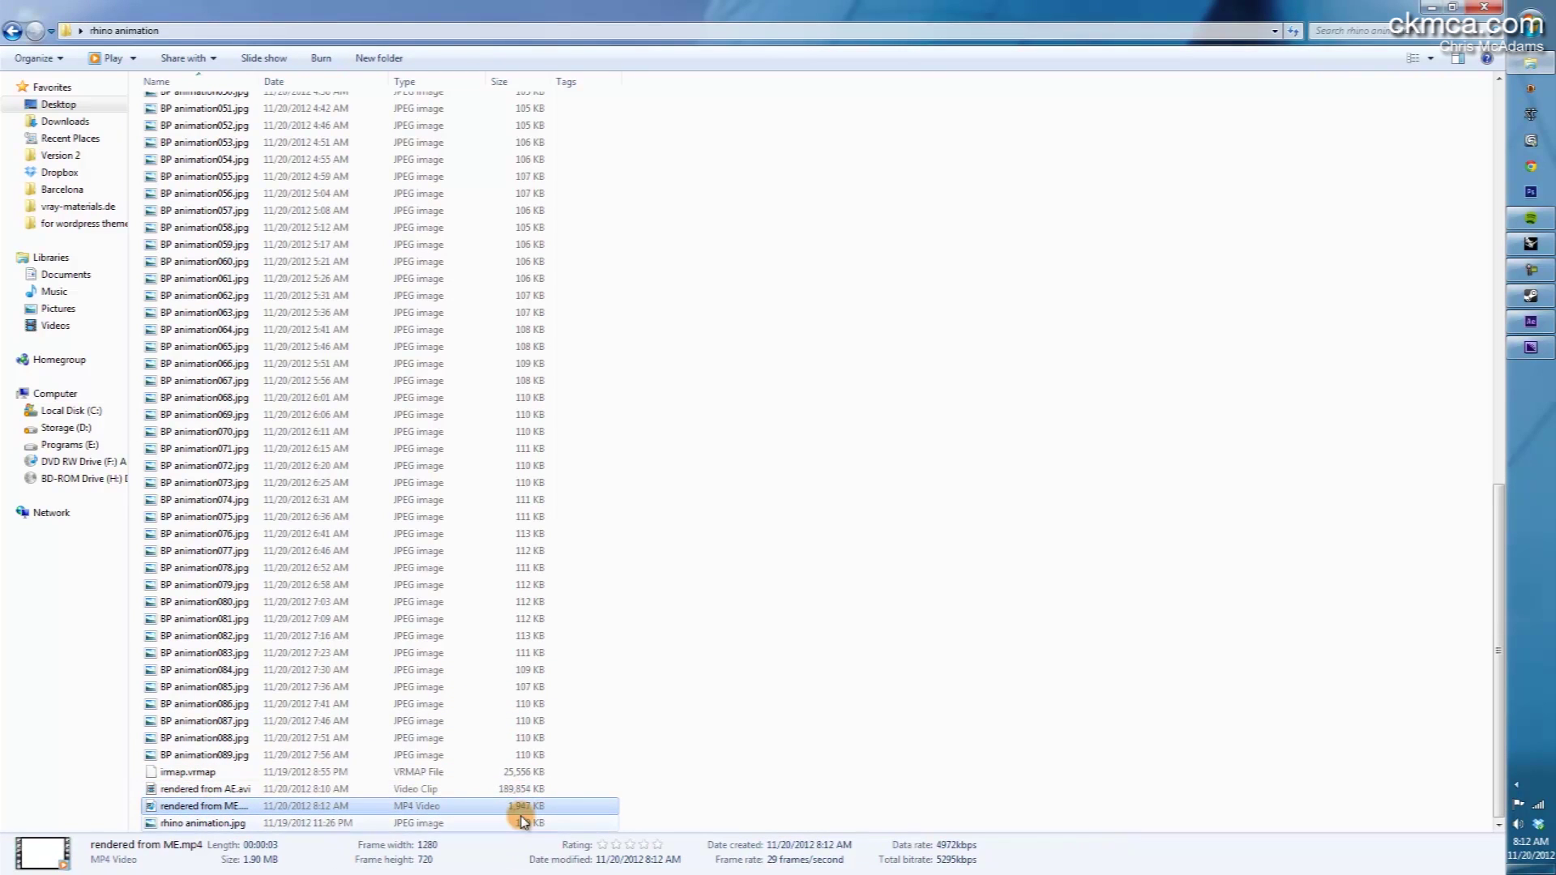
# Open rendered from ME.mp4 in Windows Media Player and play it again with repeat turned on.
pyautogui.doubleClick(195, 811)
pyautogui.moveTo(754, 254); pyautogui.dragTo(779, 95)
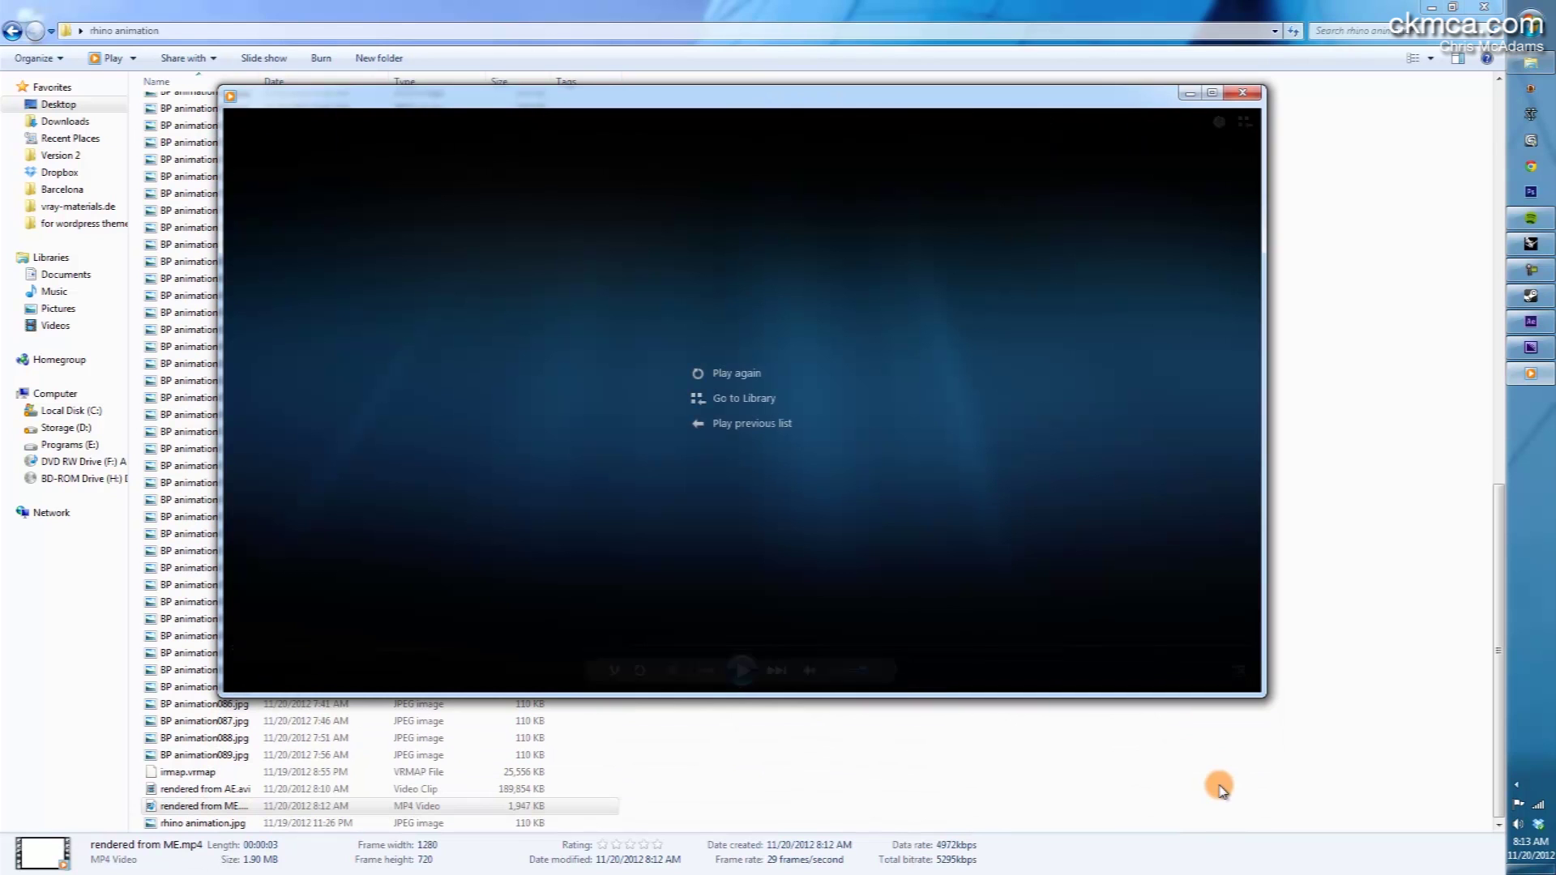
pyautogui.moveTo(708, 598)
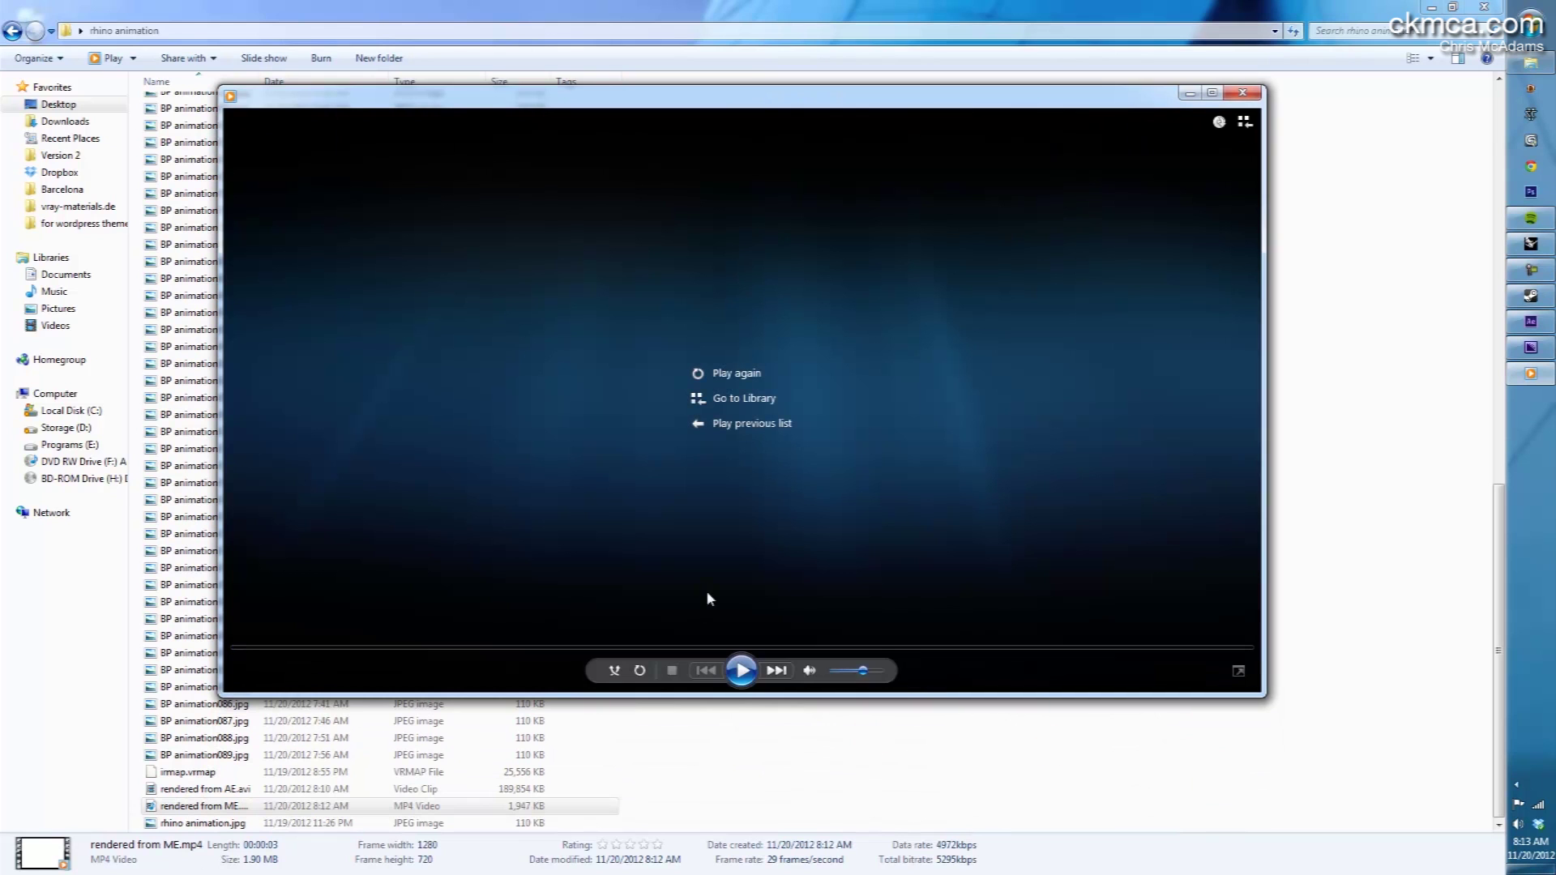
pyautogui.click(639, 671)
pyautogui.click(741, 669)
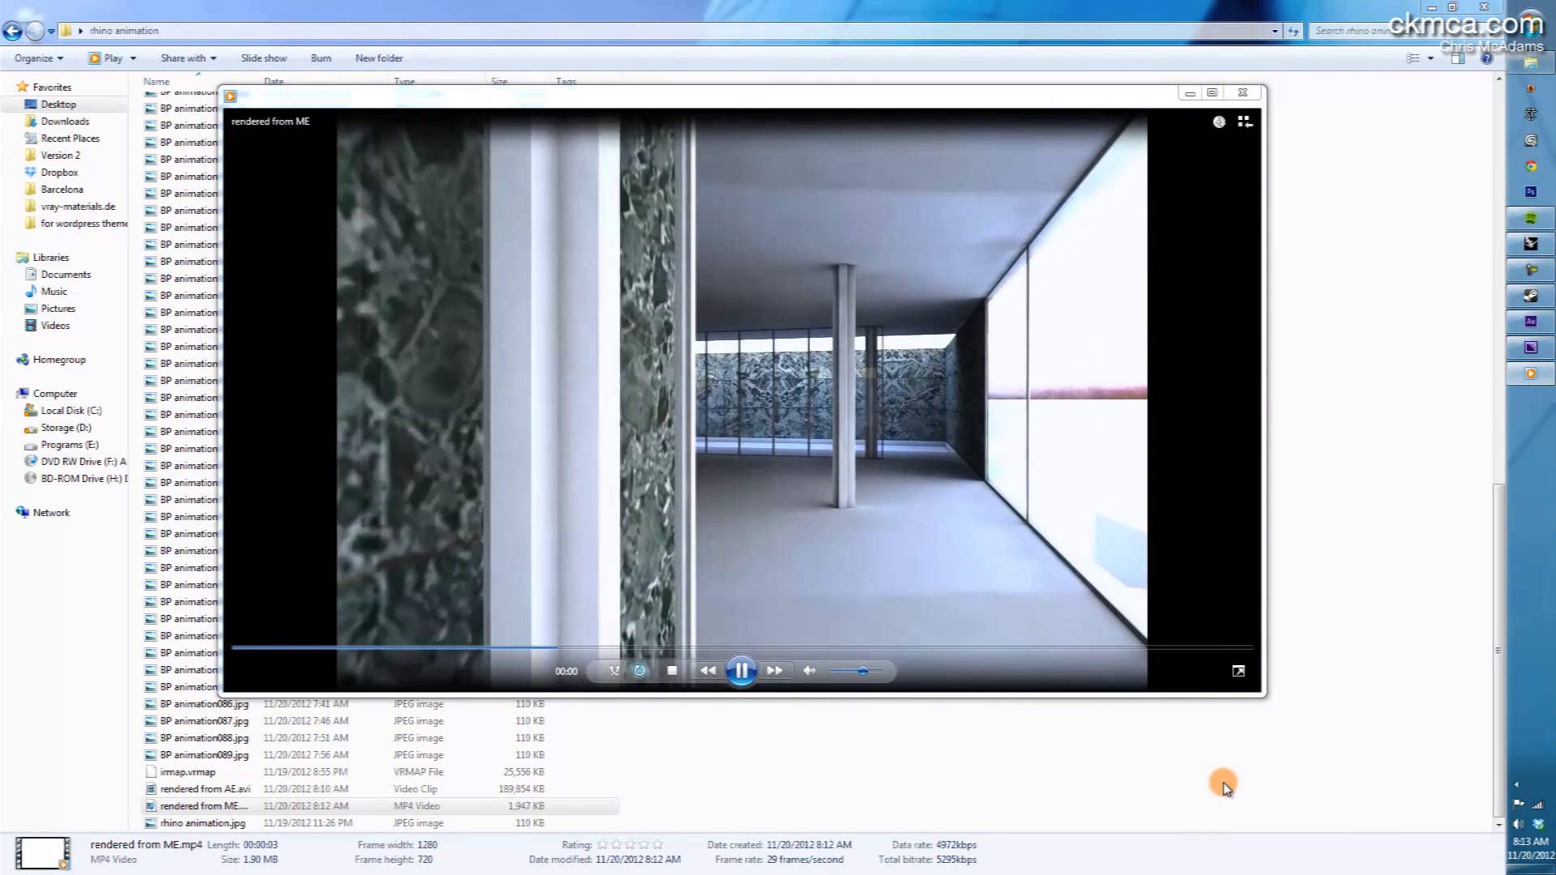